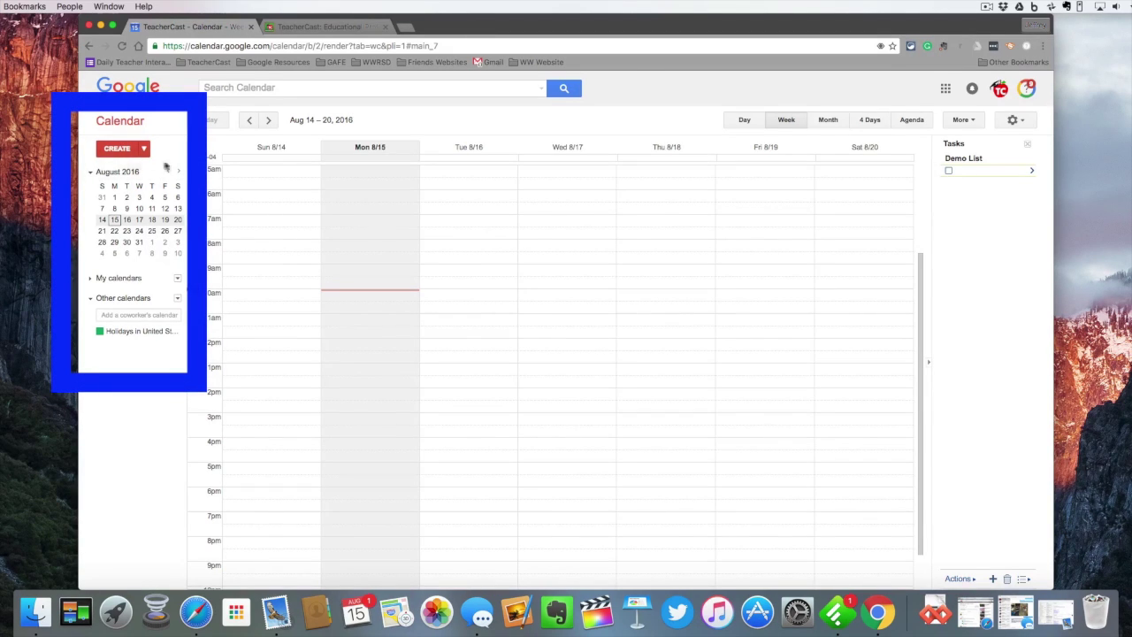
Expand 'My calendars' in the left sidebar so Birthdays and Tasks are listed.
left_click(90, 279)
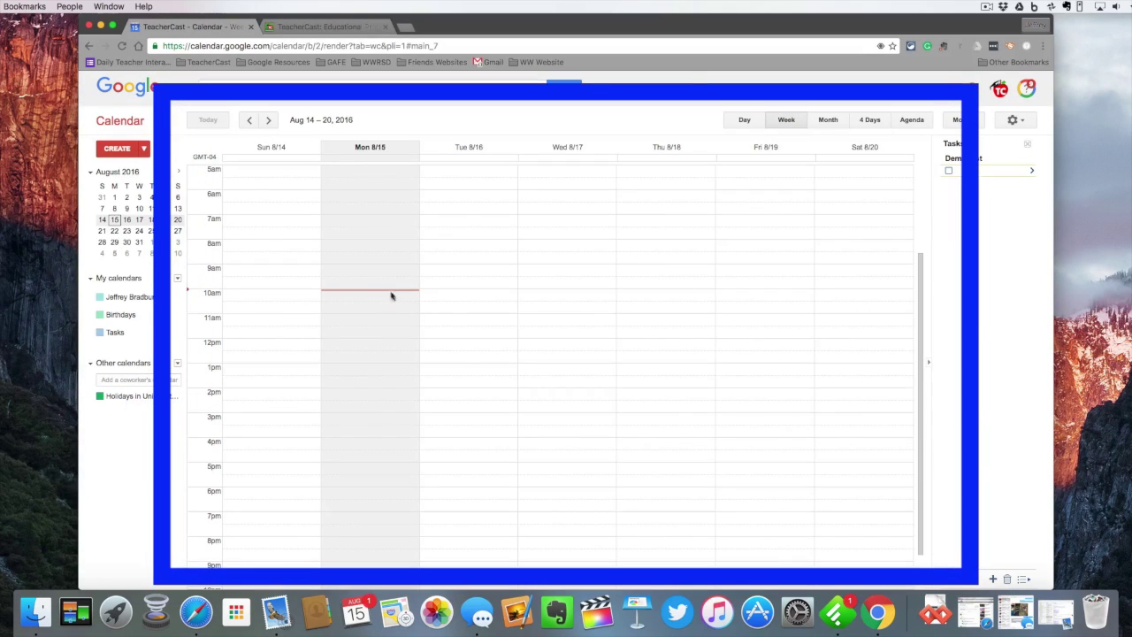
Cycle through the Day, Week, Month, 4 Days and Agenda views, then the More and settings menus.
left_click(750, 121)
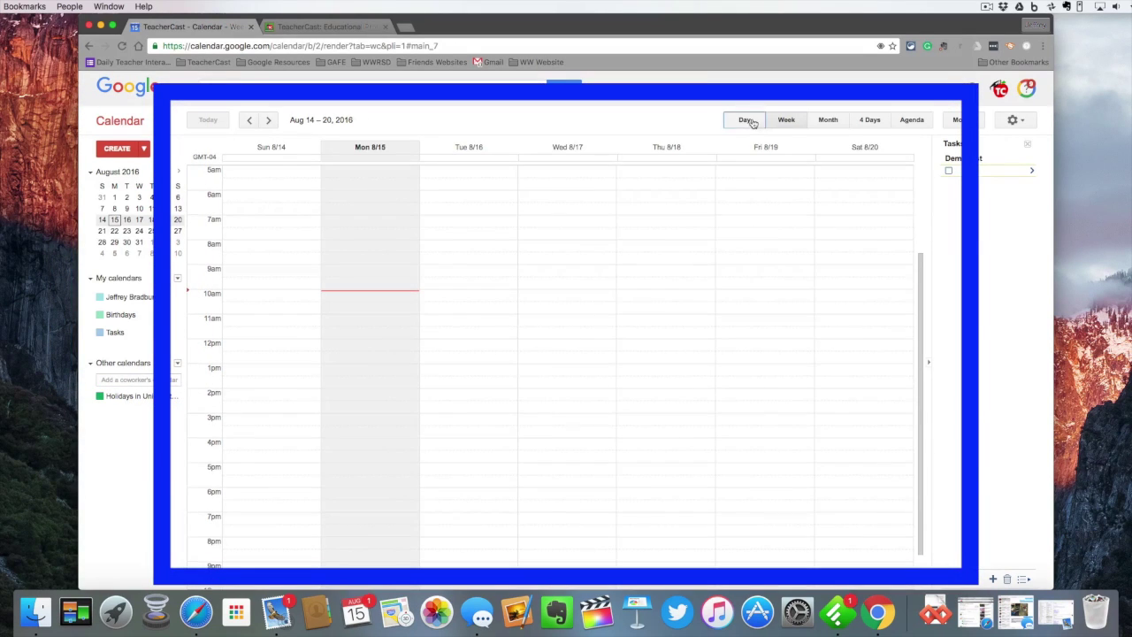
left_click(786, 121)
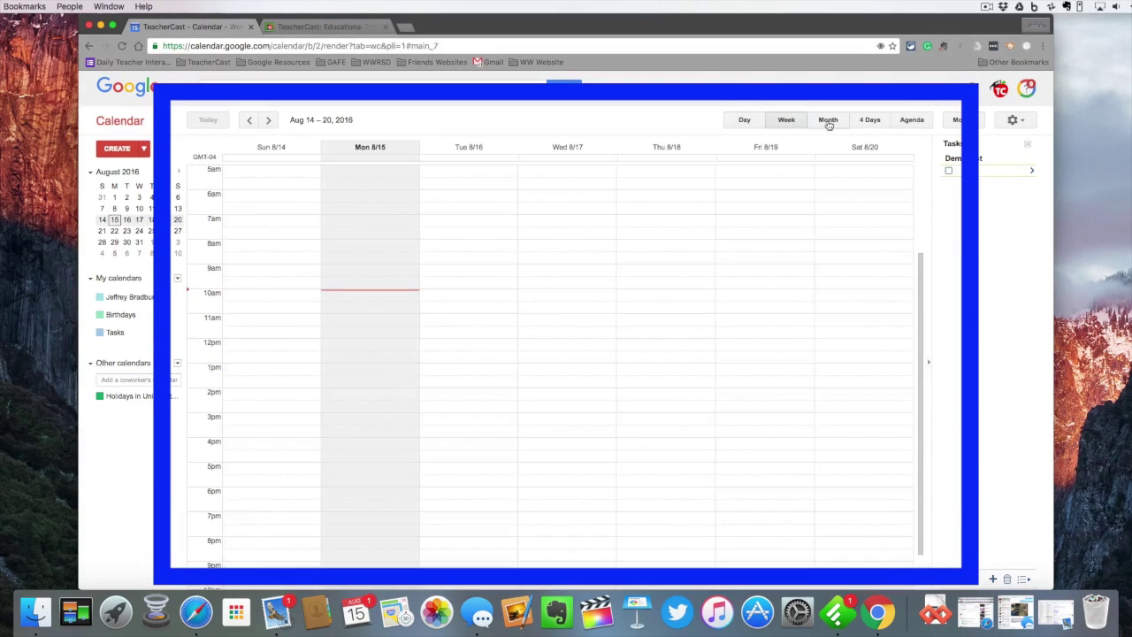
left_click(828, 121)
left_click(871, 121)
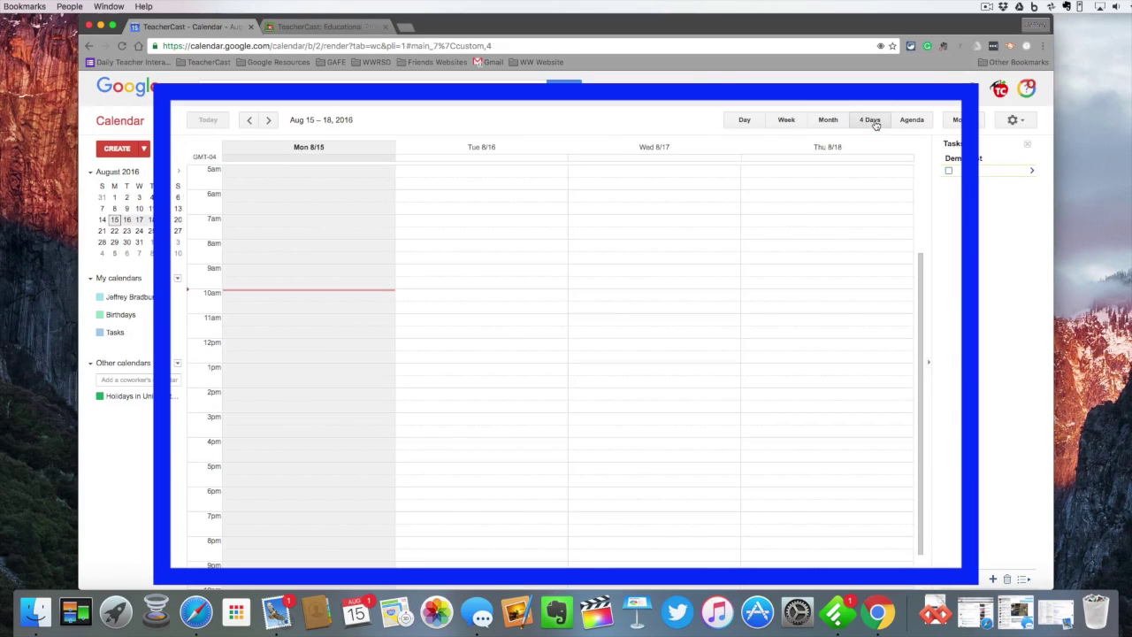
left_click(912, 121)
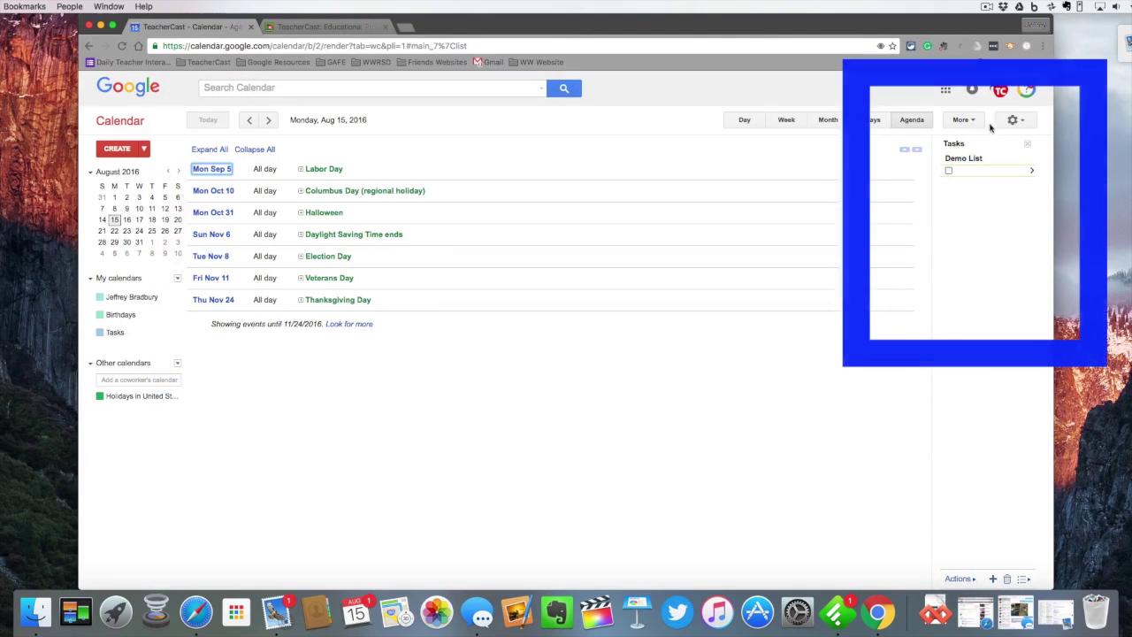
left_click(966, 121)
left_click(1011, 121)
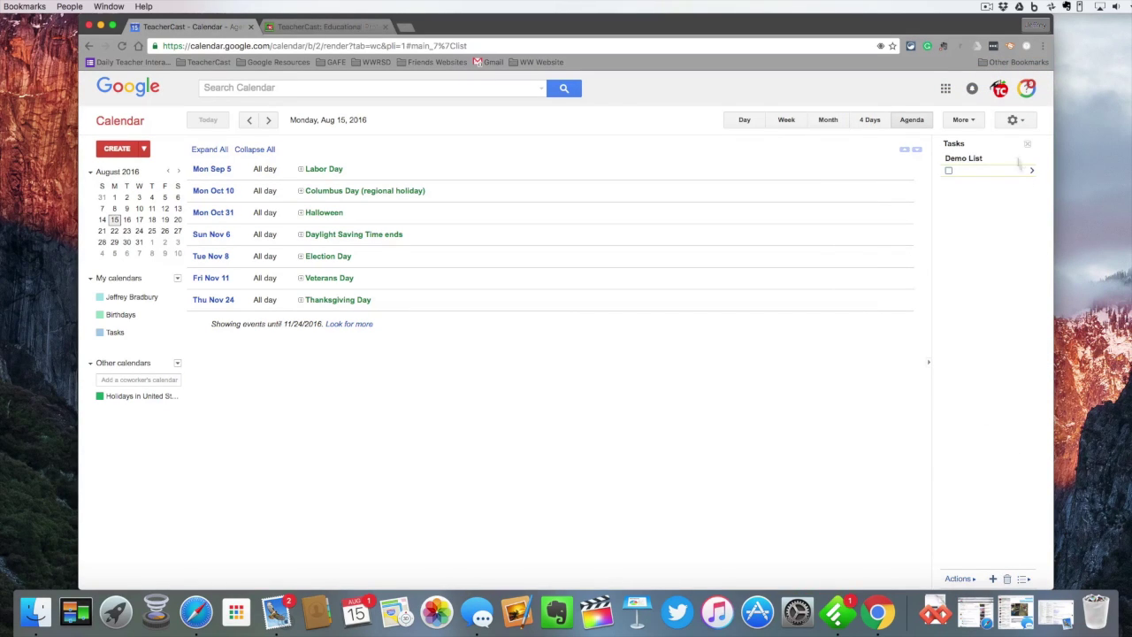
mouse_move(115, 332)
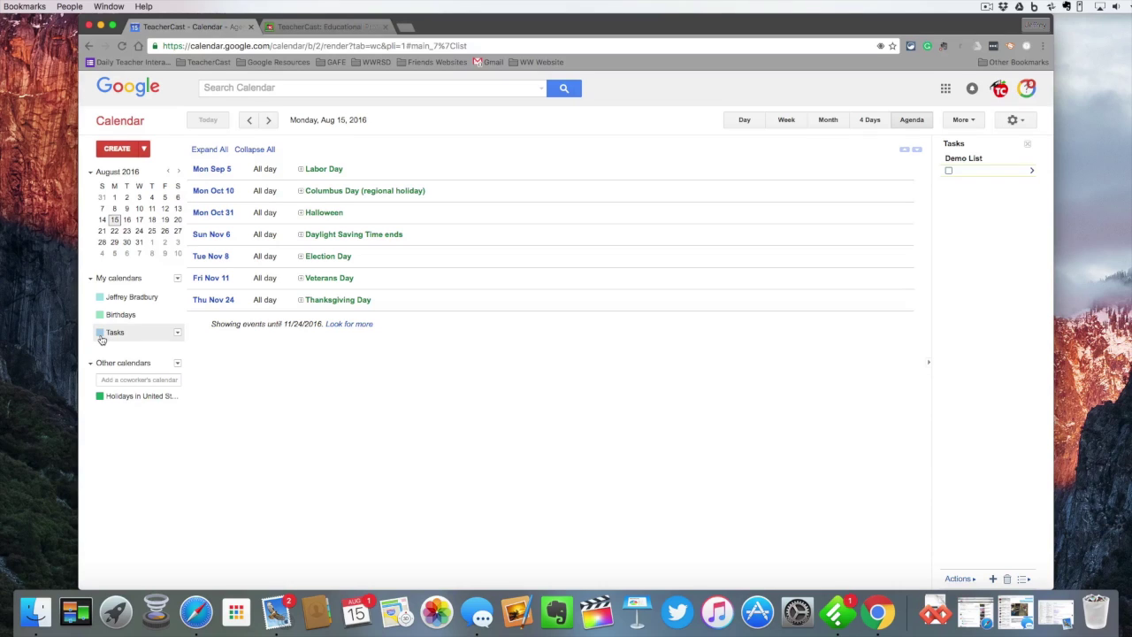
Turn the Tasks calendar off and go back to the Week view.
left_click(101, 335)
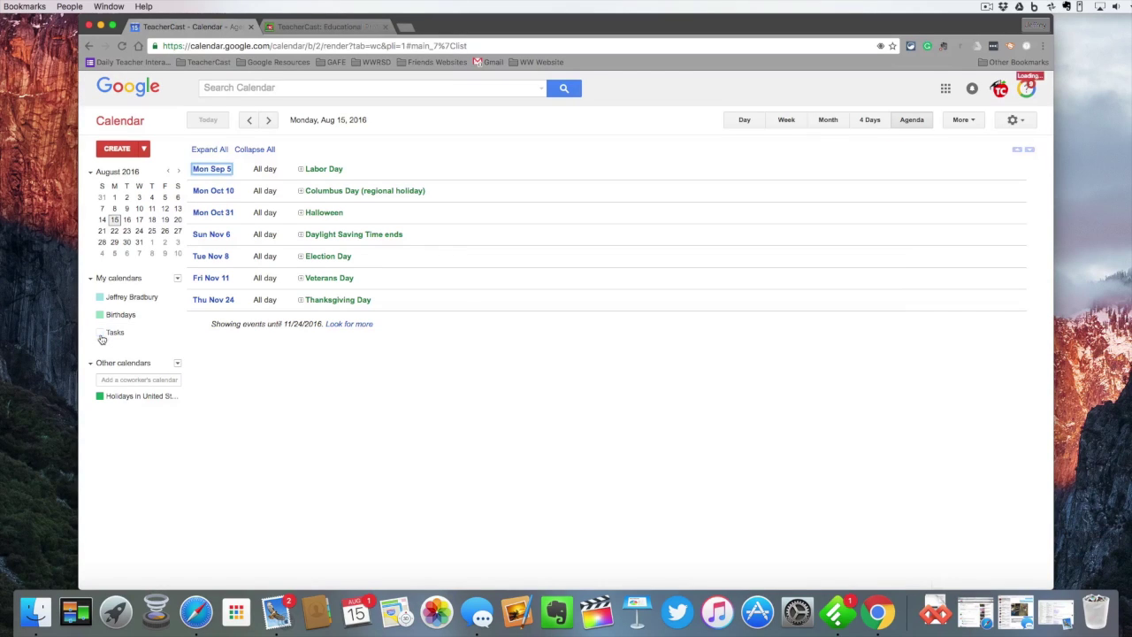
left_click(101, 335)
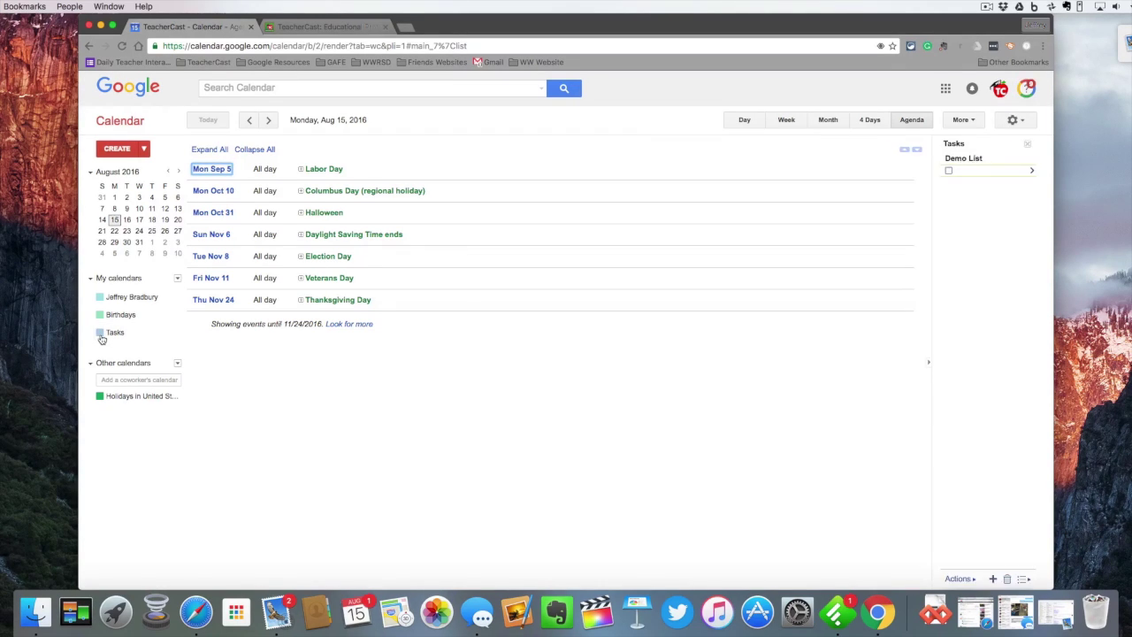
left_click(101, 336)
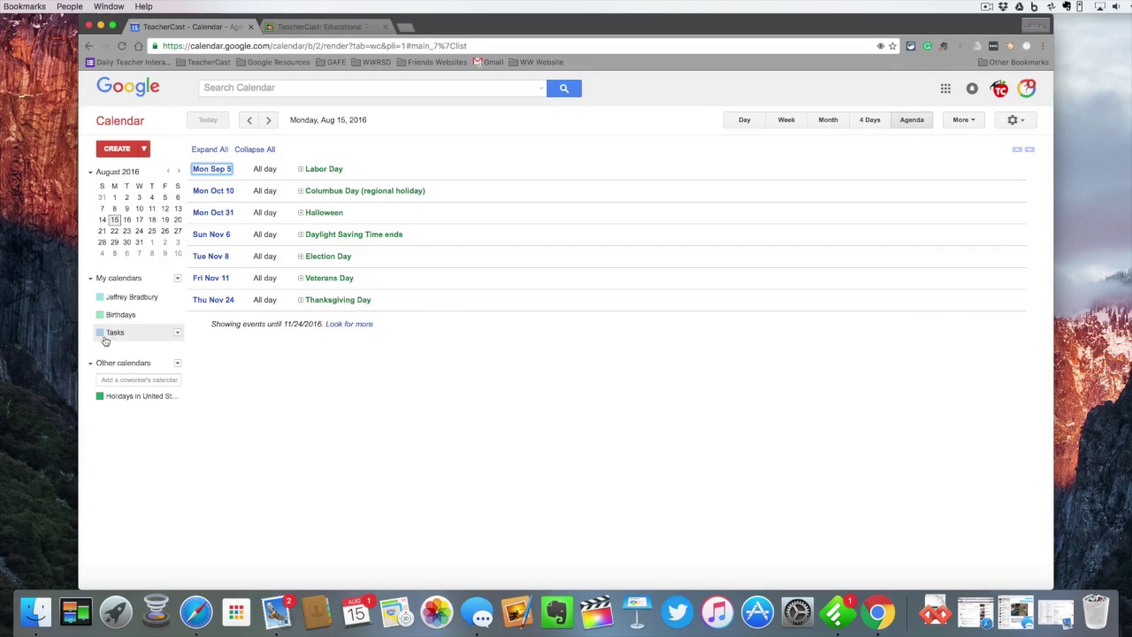
left_click(789, 123)
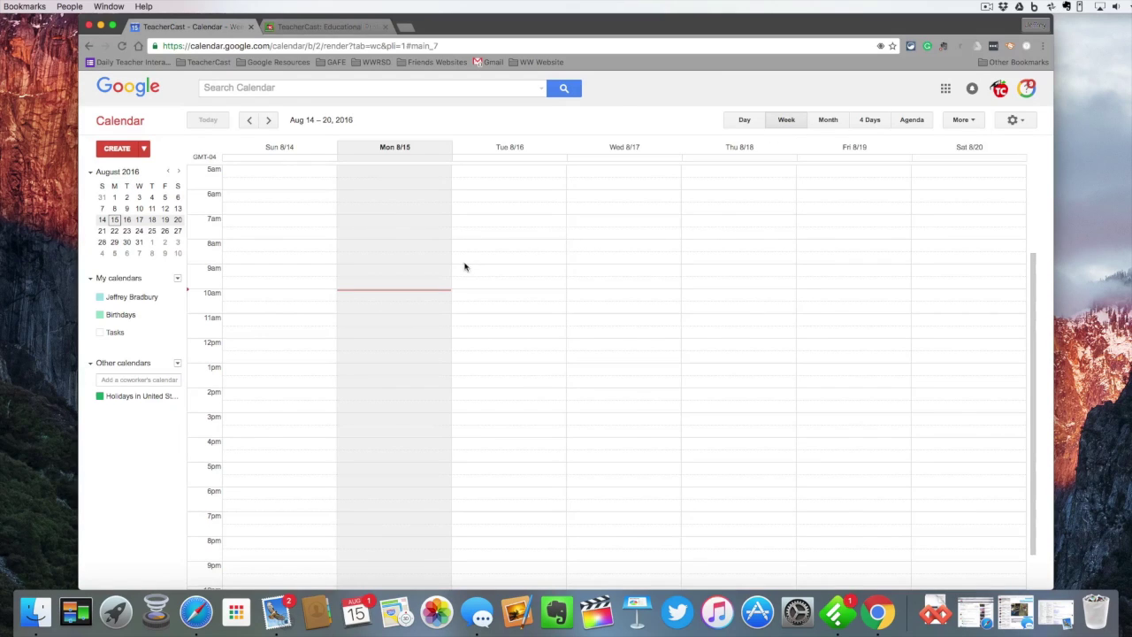
Select the 9–10am slot on Tuesday 8/16, briefly trying Appointment slots before keeping Event.
left_click_drag(471, 268, 470, 289)
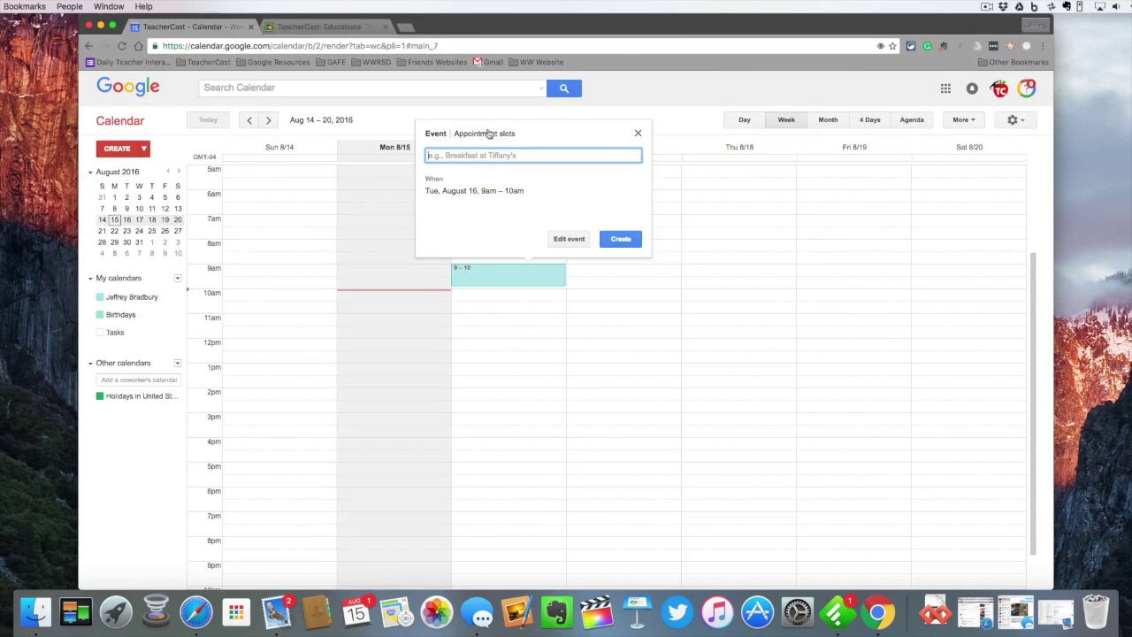
left_click(434, 135)
left_click(493, 135)
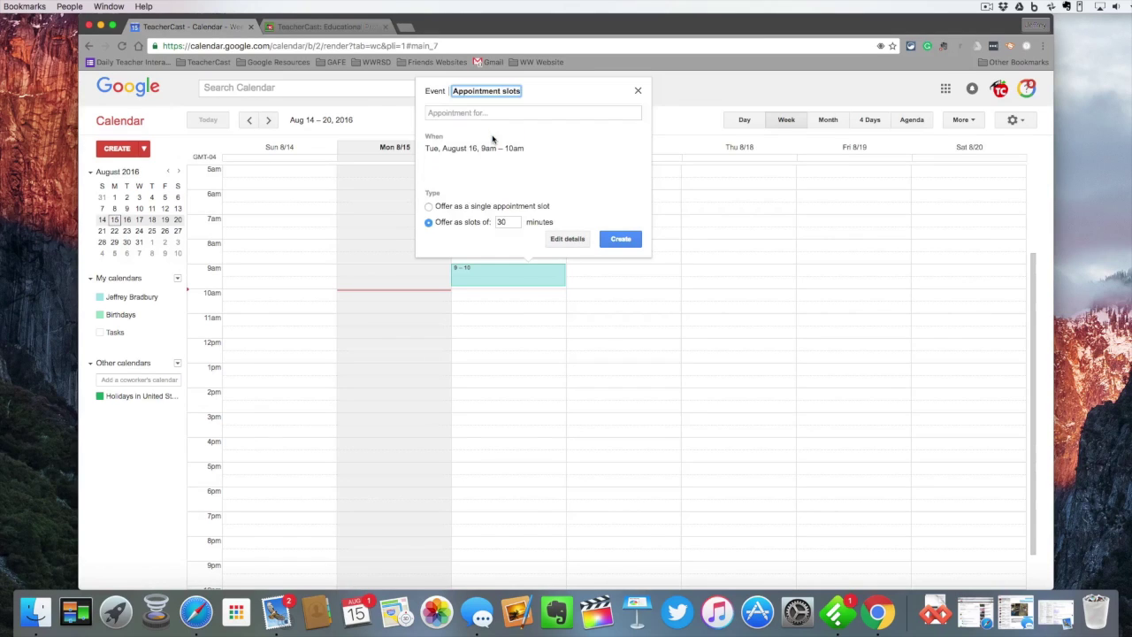
left_click(435, 92)
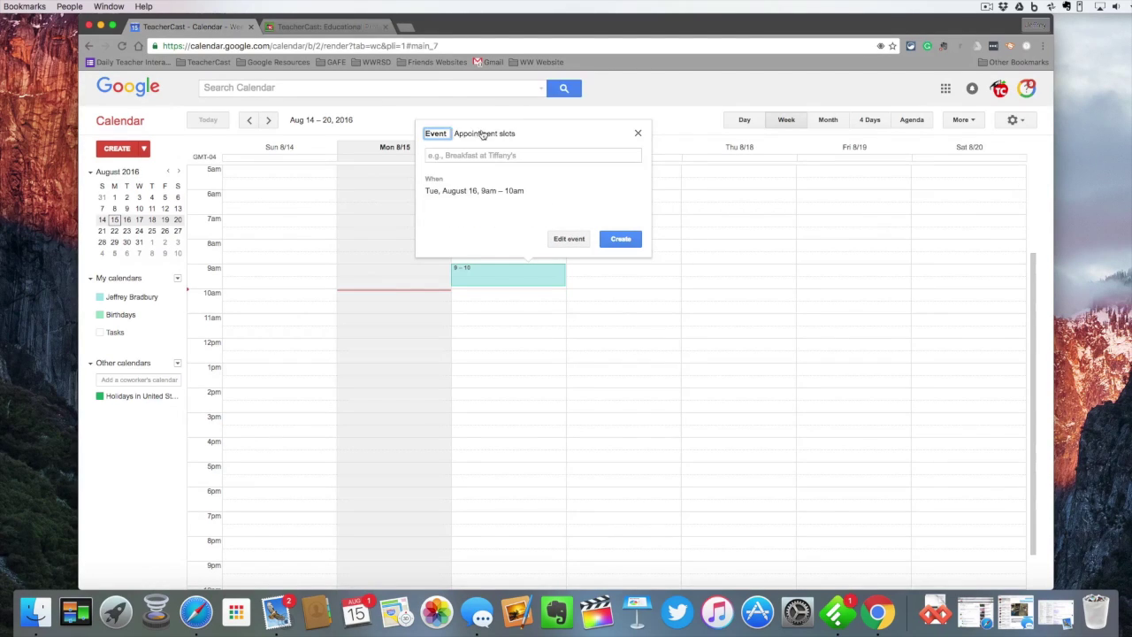
left_click(482, 91)
left_click(436, 92)
Create the event titled 'Breakfast with Mom' and open its full details.
left_click(462, 155)
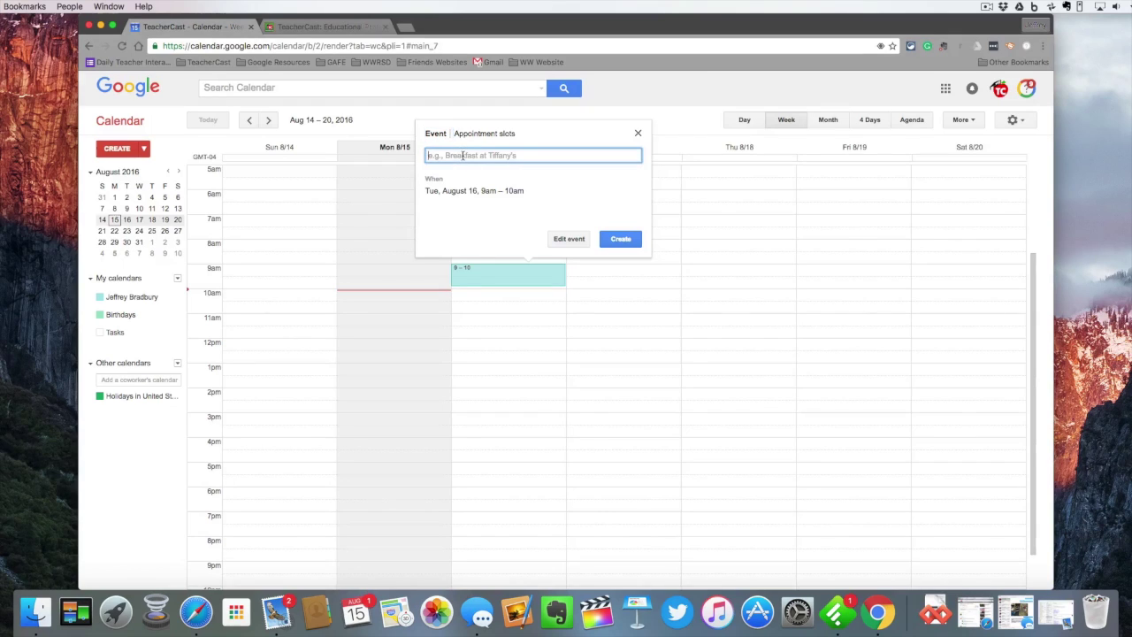
type("Breakfast with Mom")
left_click(622, 241)
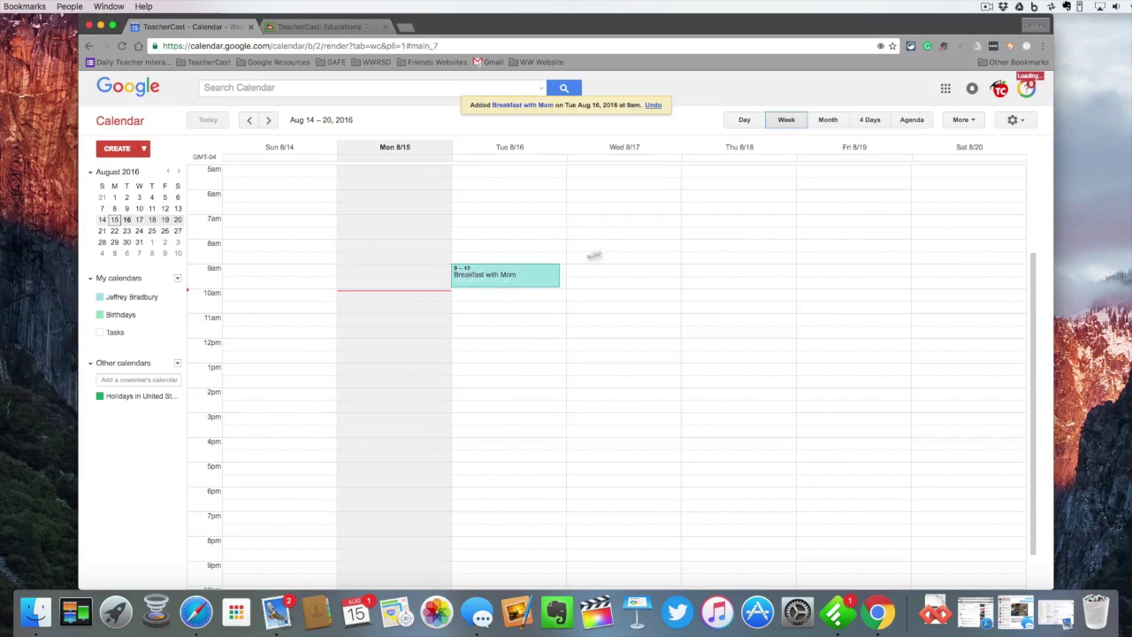
left_click(504, 277)
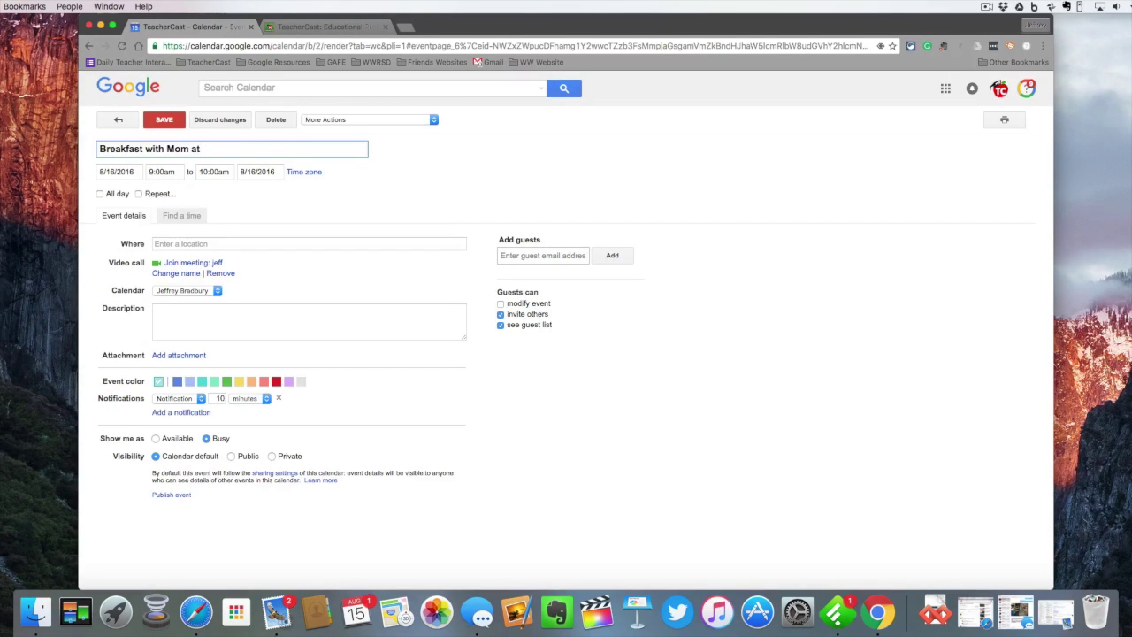
Retitle the event 'Breakfast with Mom at 9AM', leaving time zone and all-day settings unchanged.
type(" 9AM")
left_click(302, 173)
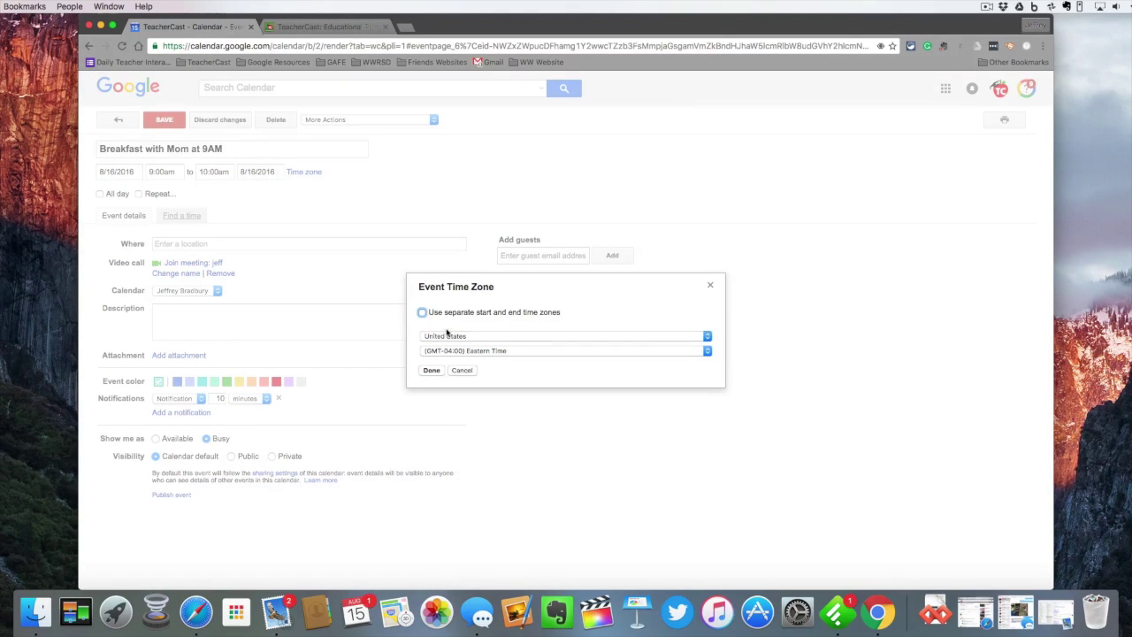
left_click(461, 370)
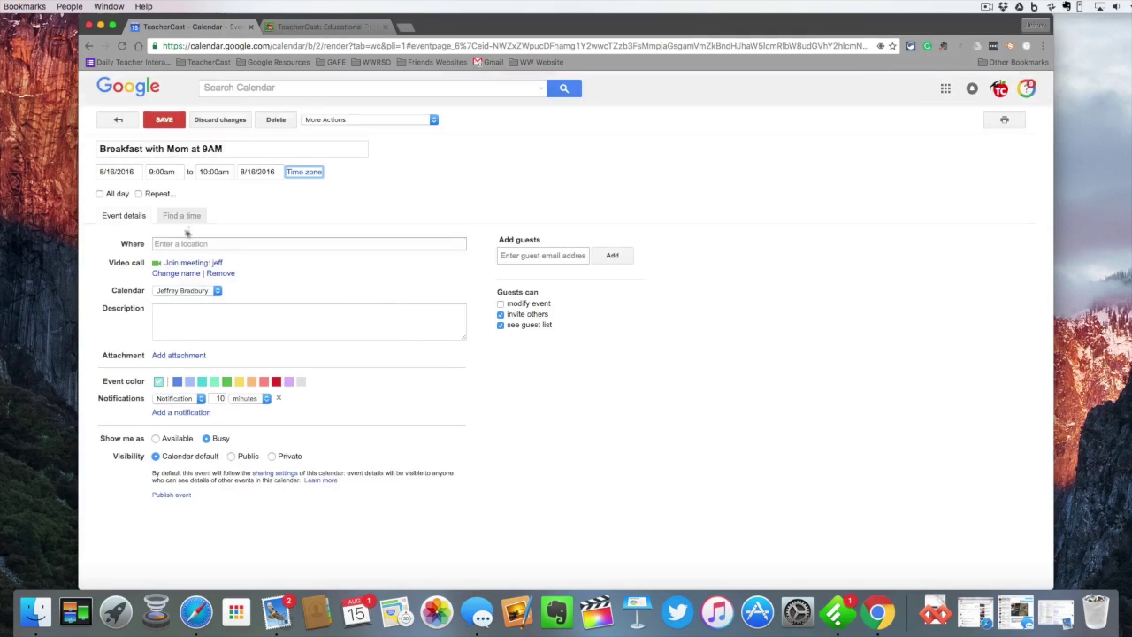
left_click(99, 194)
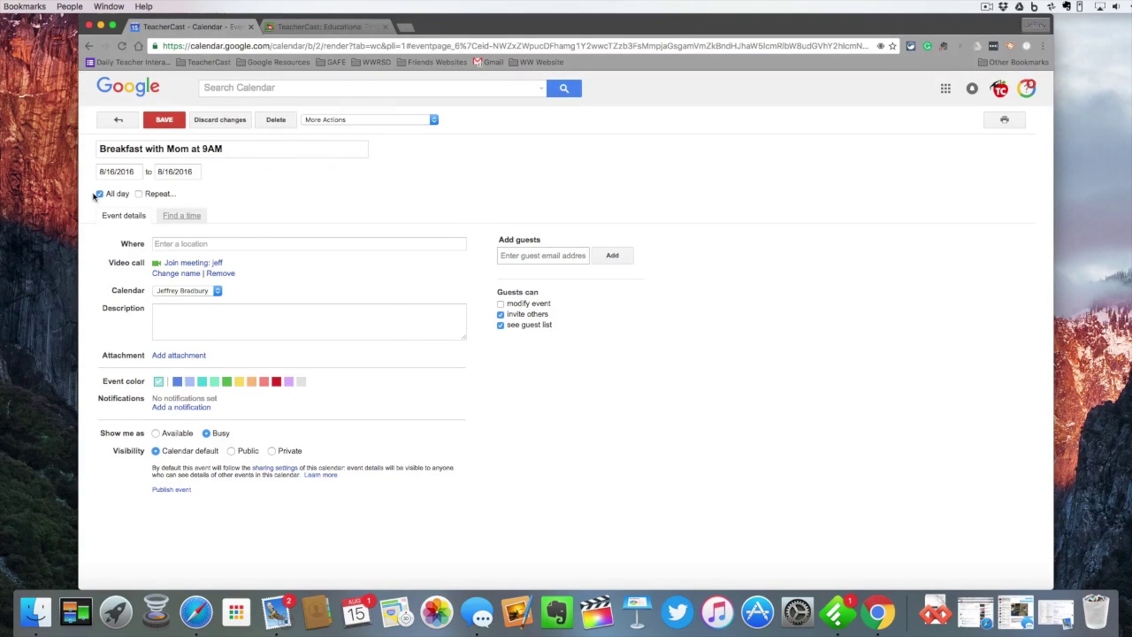
left_click(99, 194)
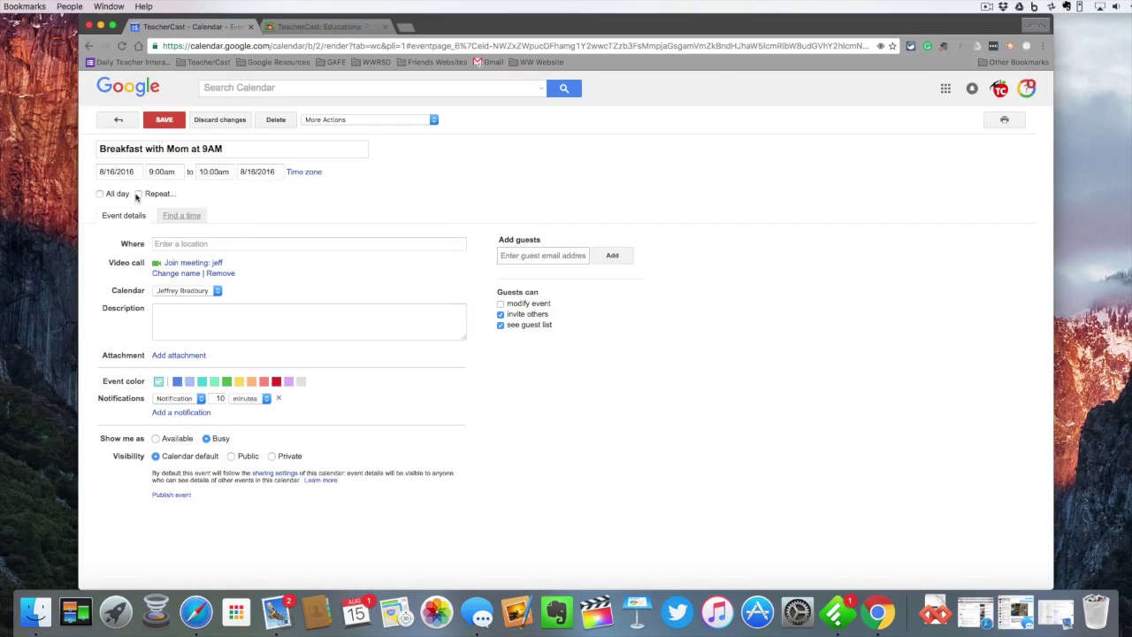
Turn on repeating every week, after briefly trying every 3 weeks.
left_click(139, 193)
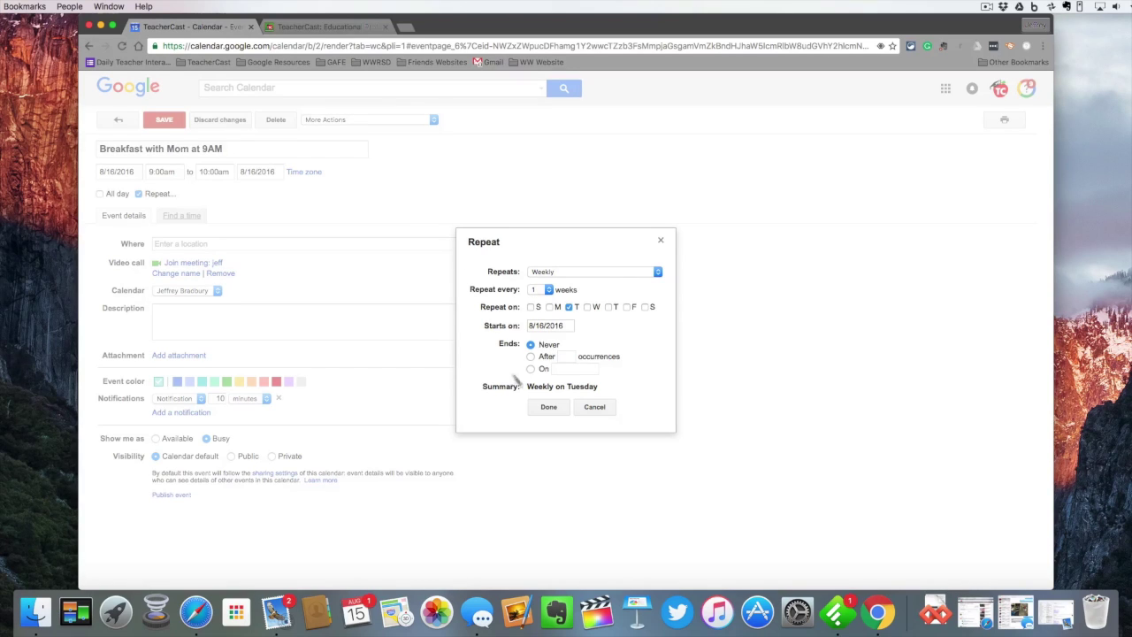
left_click(542, 290)
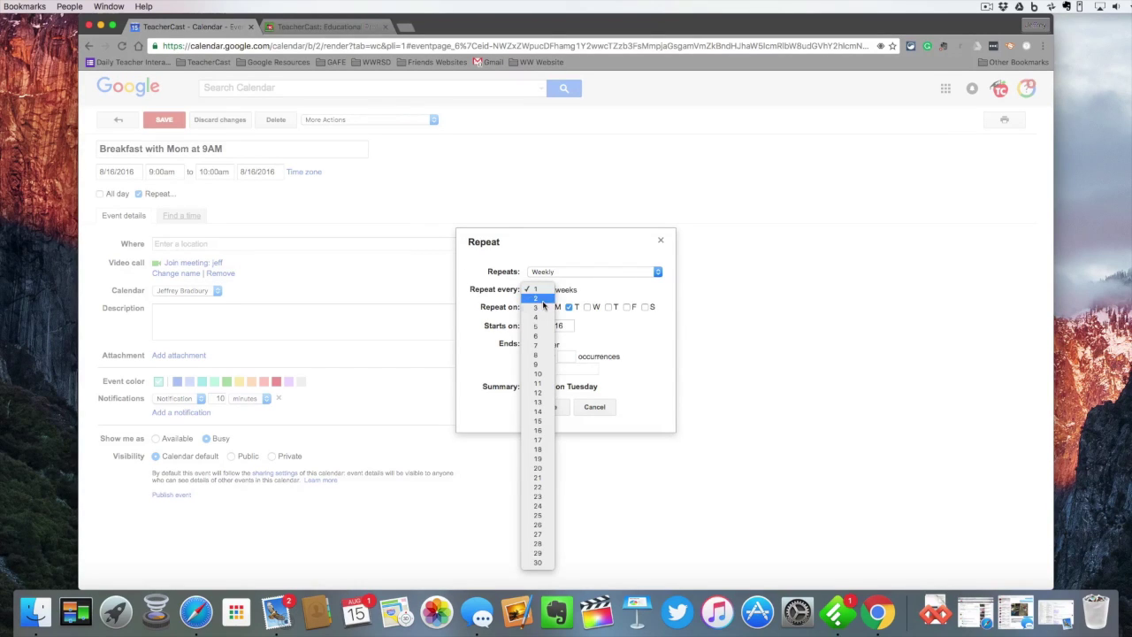
left_click(542, 307)
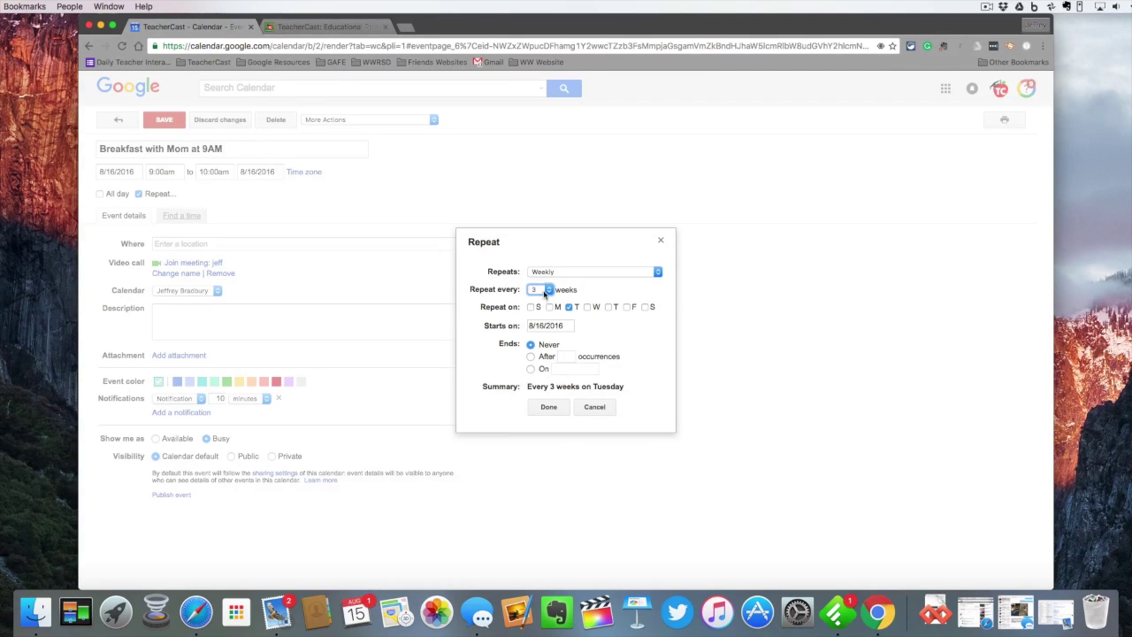
left_click(543, 291)
left_click(544, 269)
Set the repeat to end after 4 occurrences.
left_click(531, 358)
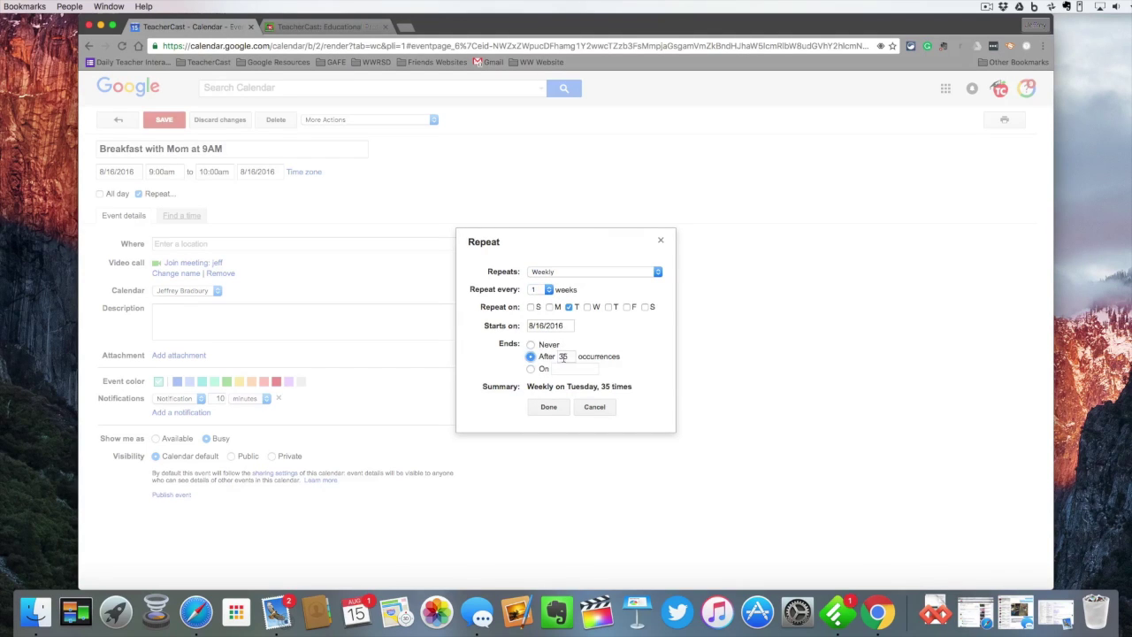
left_click_drag(569, 357, 556, 357)
type("4")
left_click(570, 373)
Try an end date instead, paging the date picker to July 2017, then dismiss it.
left_click(530, 369)
left_click(570, 368)
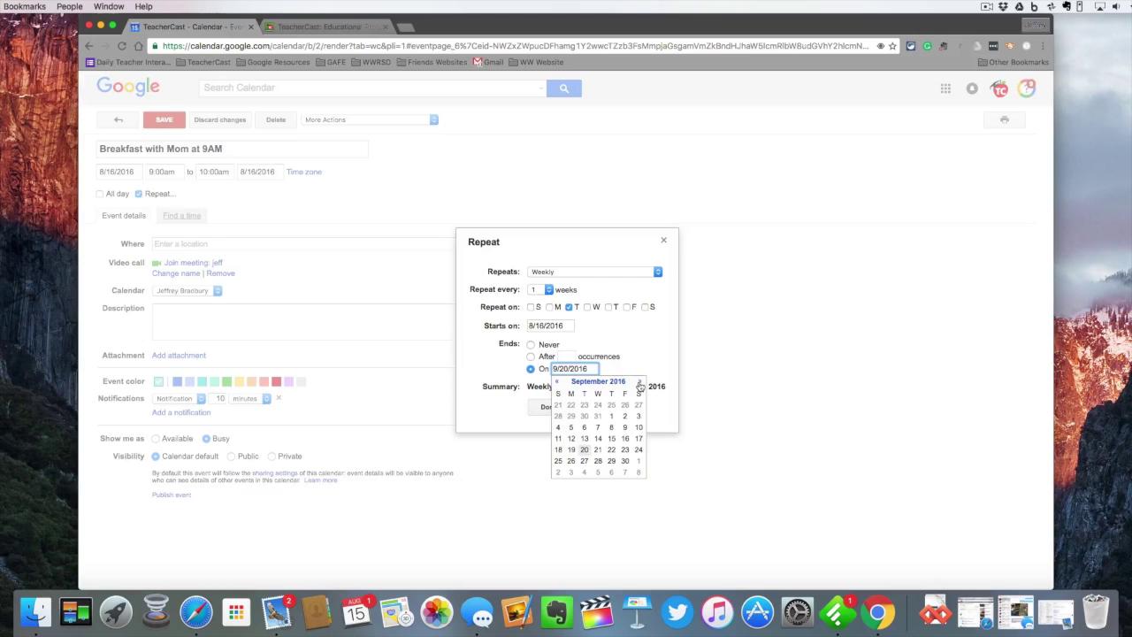
left_click(640, 384)
double_click(640, 384)
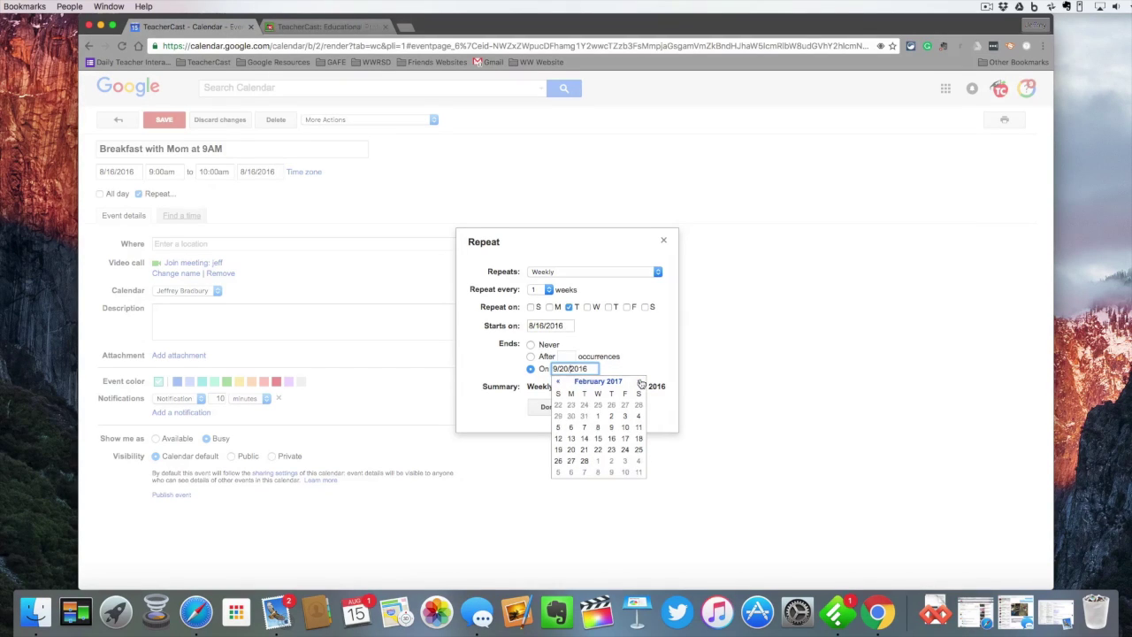
left_click(640, 383)
double_click(639, 384)
left_click(640, 382)
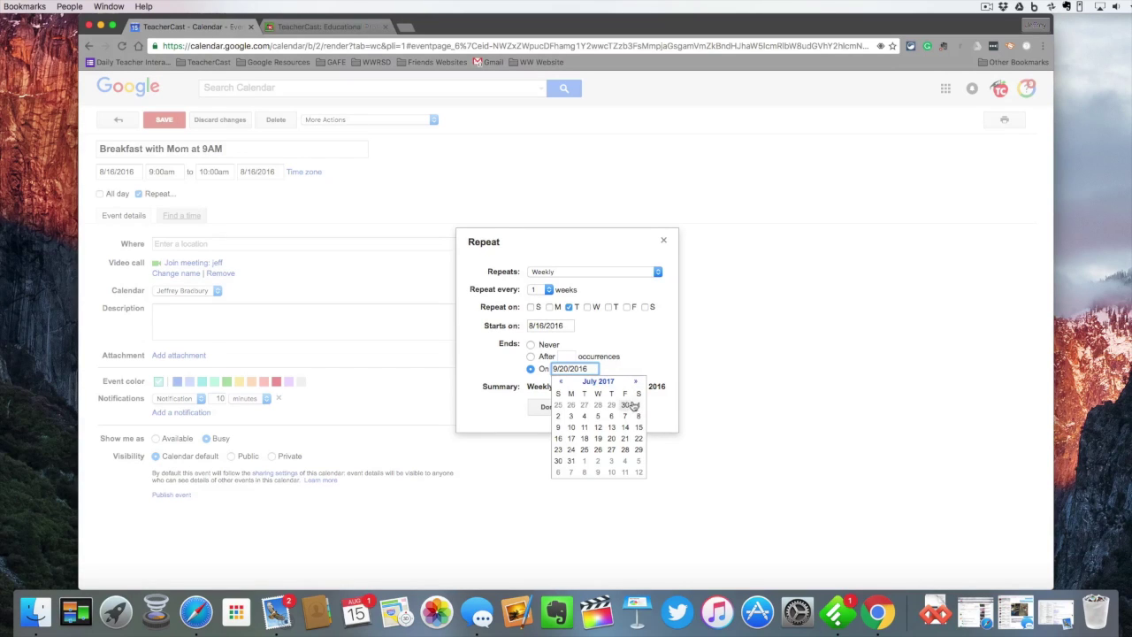
left_click(641, 374)
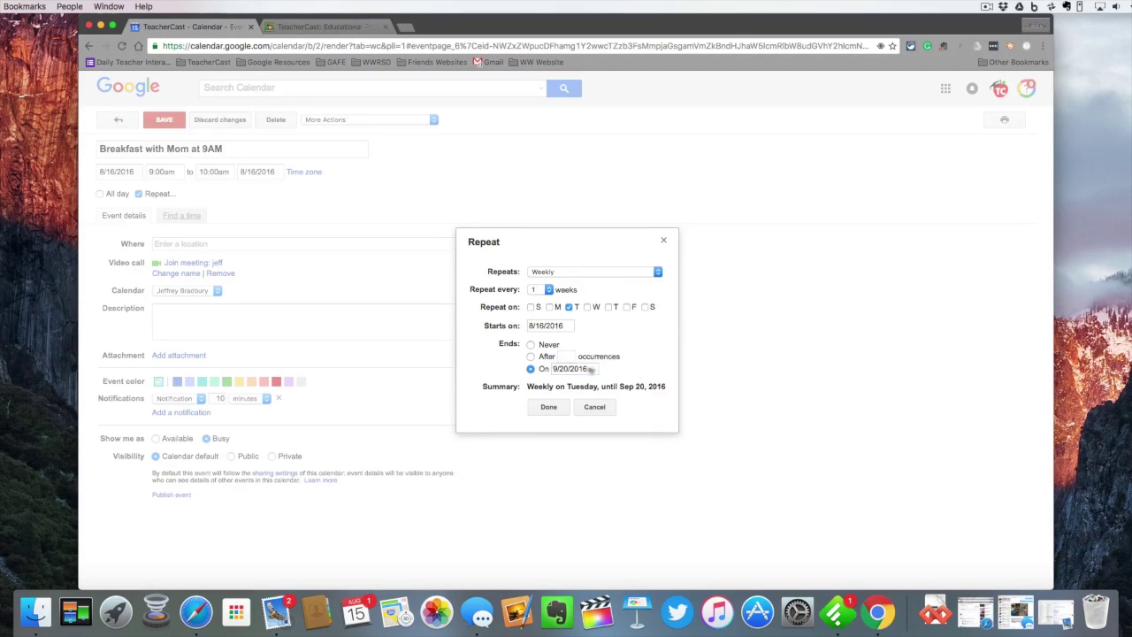
Switch back to ending after 4 occurrences and confirm the repeat settings.
left_click(532, 357)
double_click(562, 354)
type("4")
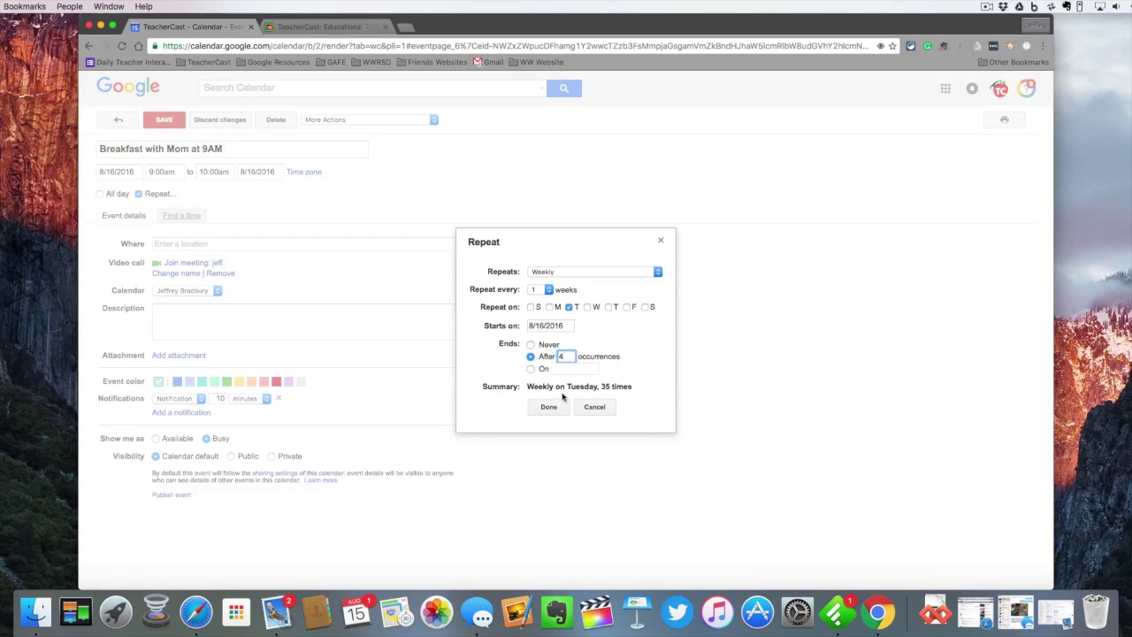
left_click(548, 407)
left_click(184, 244)
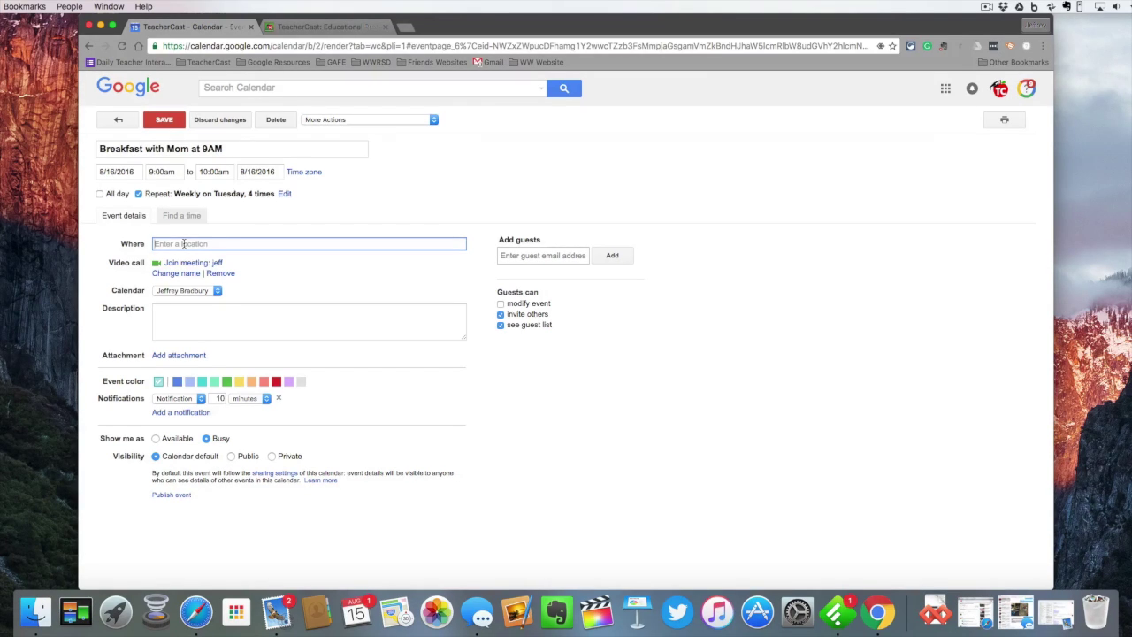
Set the location to the Starbucks in Sloatsburg, NY.
type("Starbus")
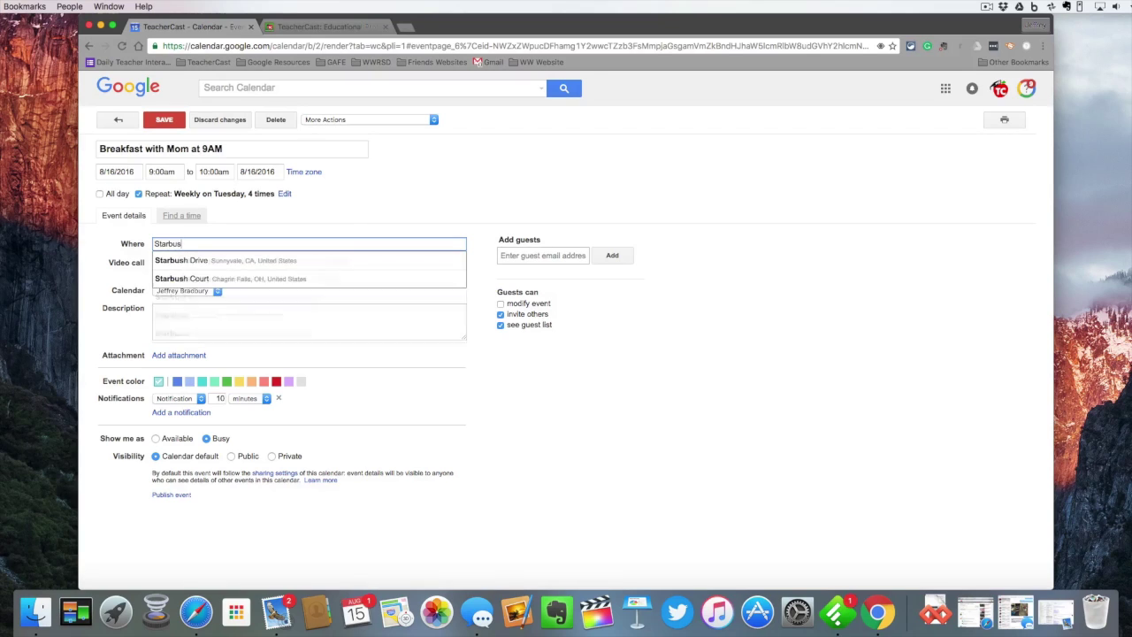
key("BackSpace")
type("cks")
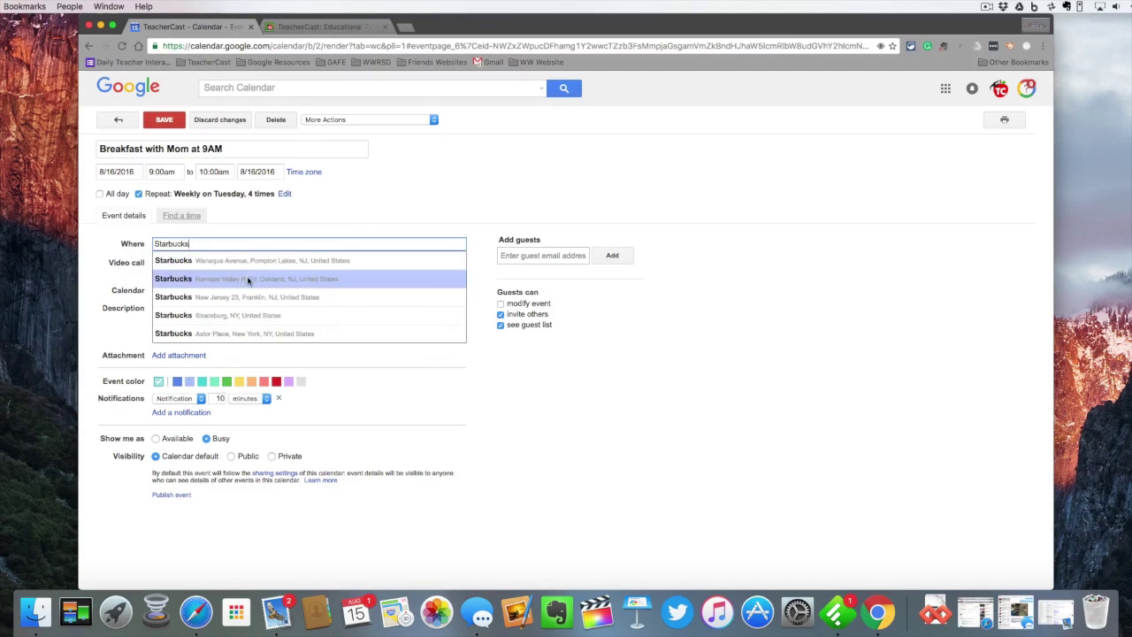
left_click(253, 313)
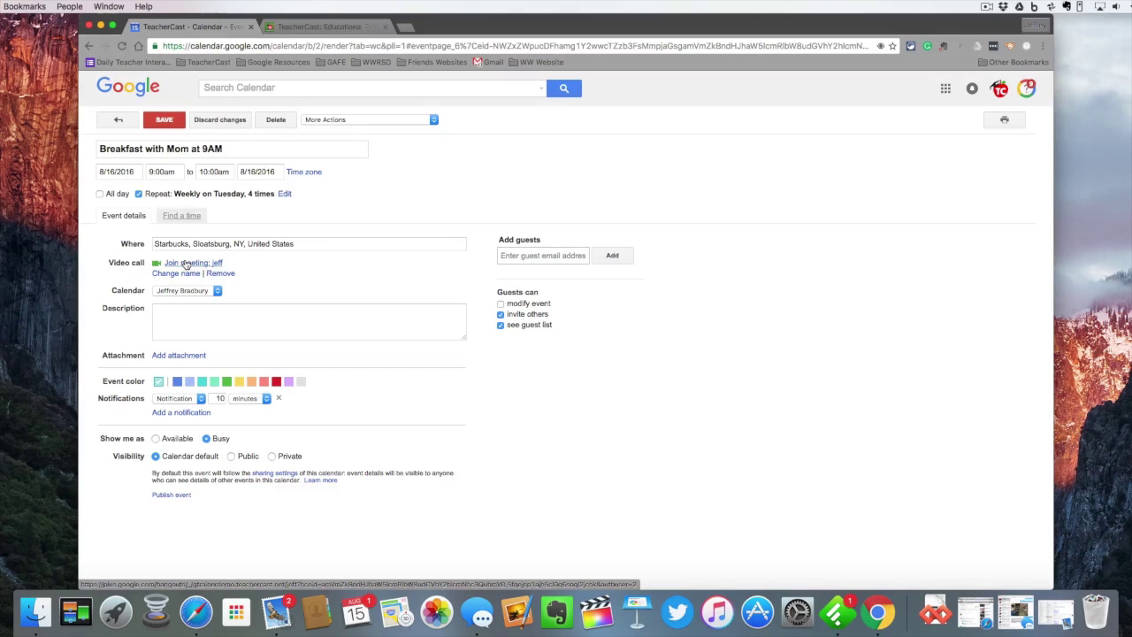
Add the description 'Lets eat at Stabucks'.
left_click(188, 327)
type("Lets eat at Stabu")
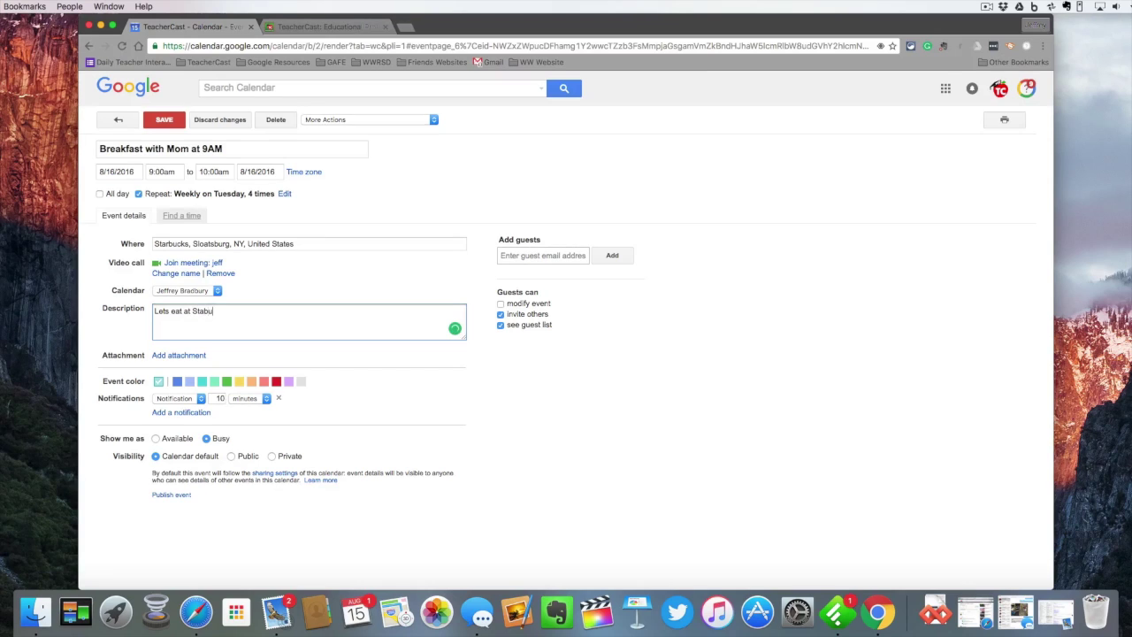
type("cks")
left_click(169, 291)
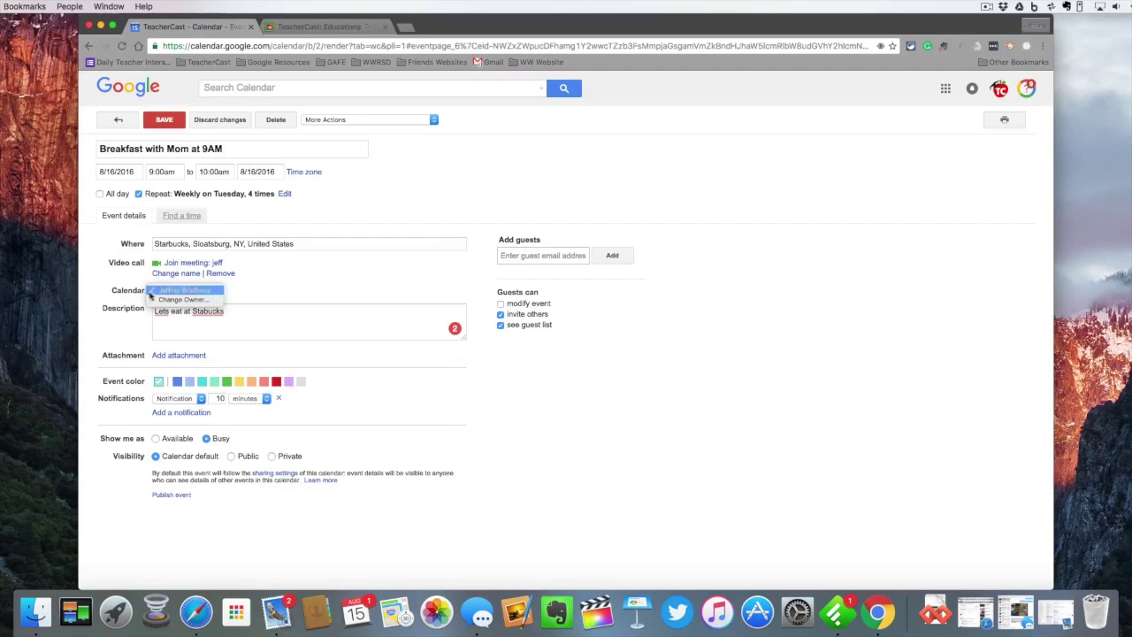
Colour the event red after trying green and salmon swatches.
left_click(315, 295)
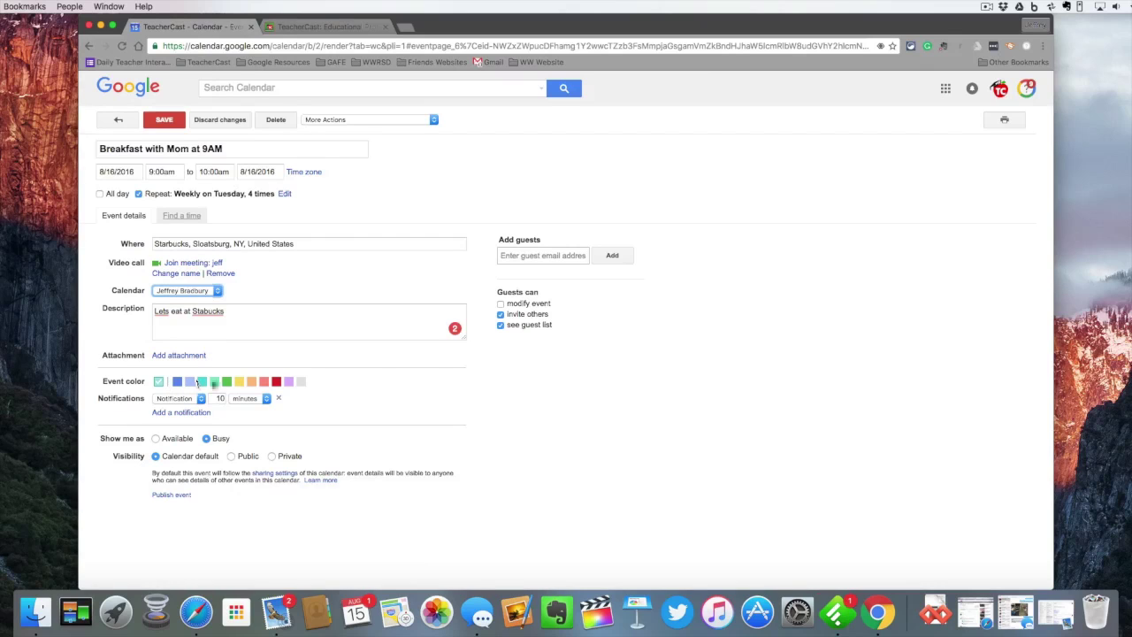
left_click(226, 381)
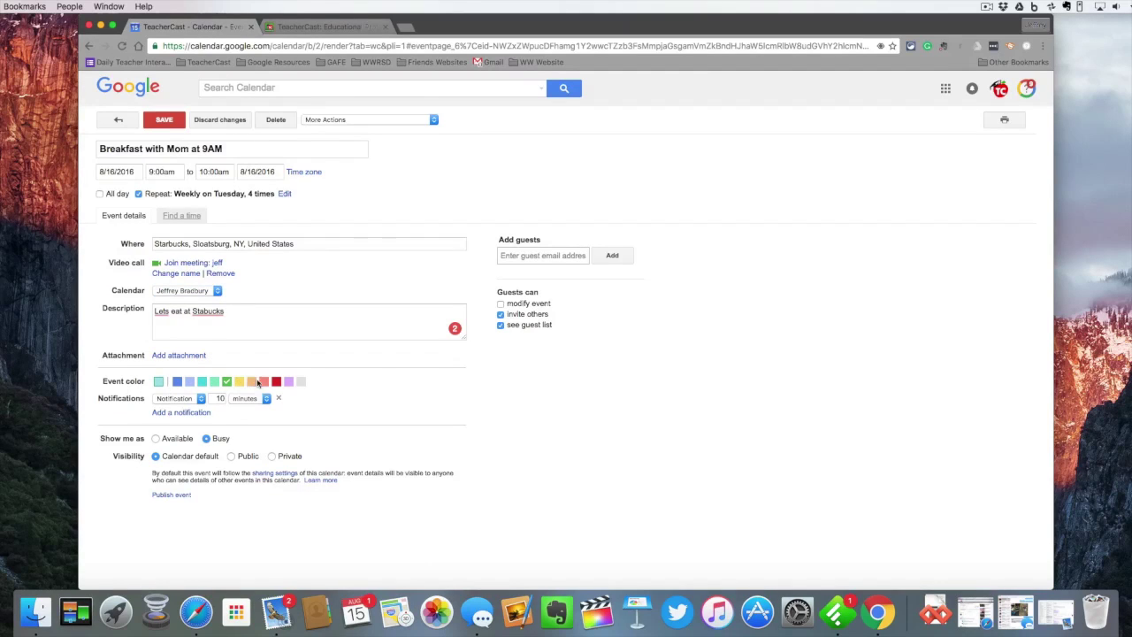
left_click(260, 382)
left_click(227, 382)
left_click(263, 382)
left_click(277, 382)
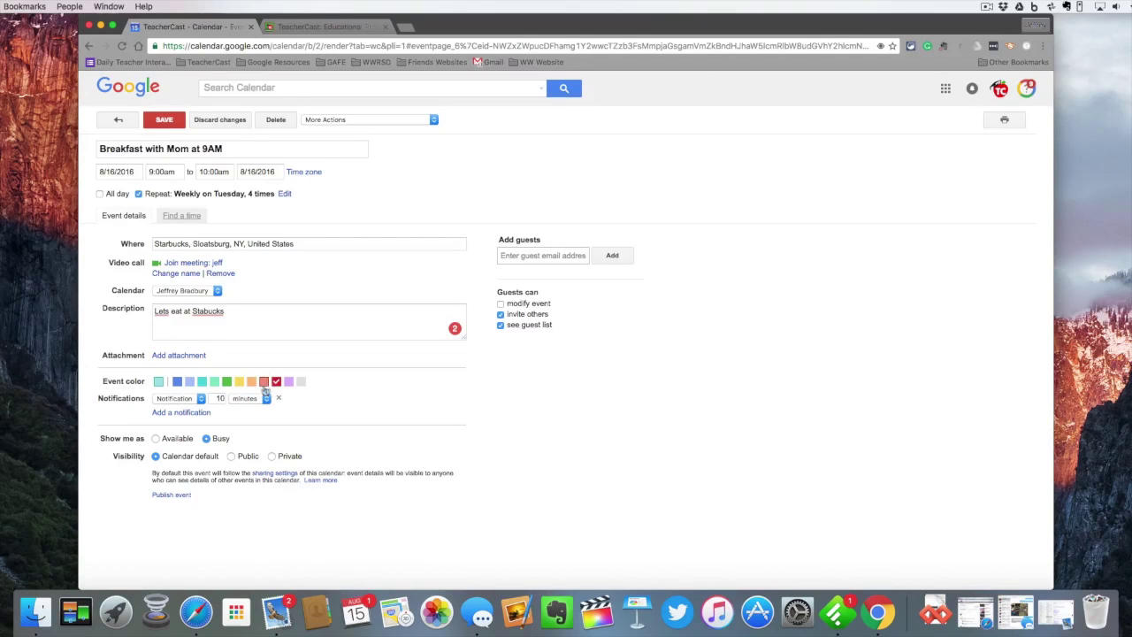
Keep the first reminder as a minutes notification and add a second 40-minute notification.
left_click(181, 400)
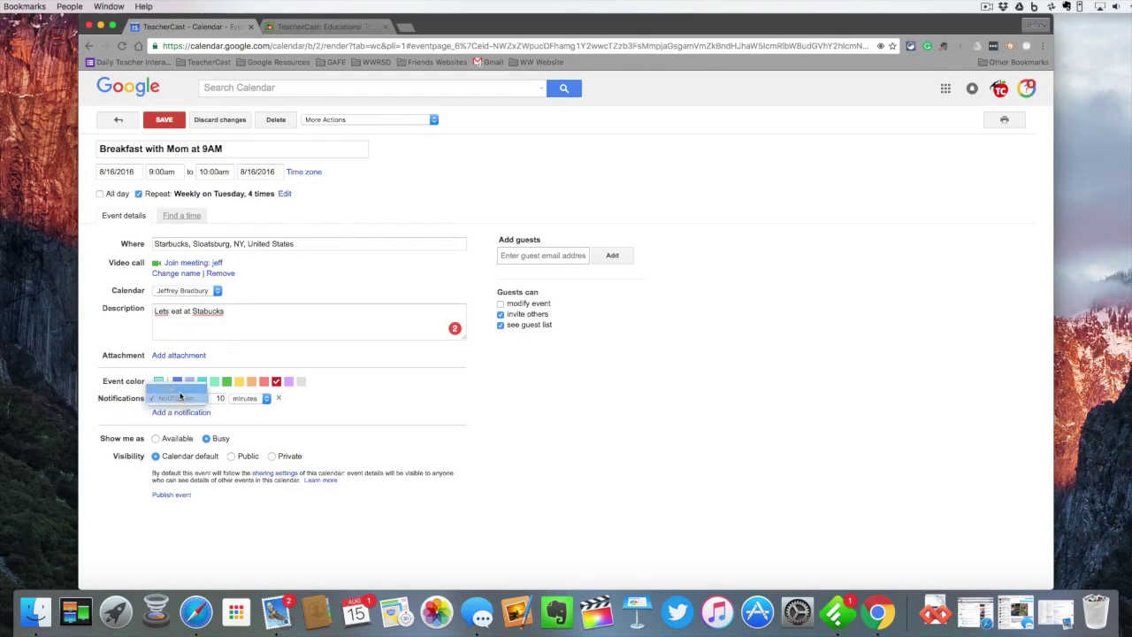
left_click(181, 391)
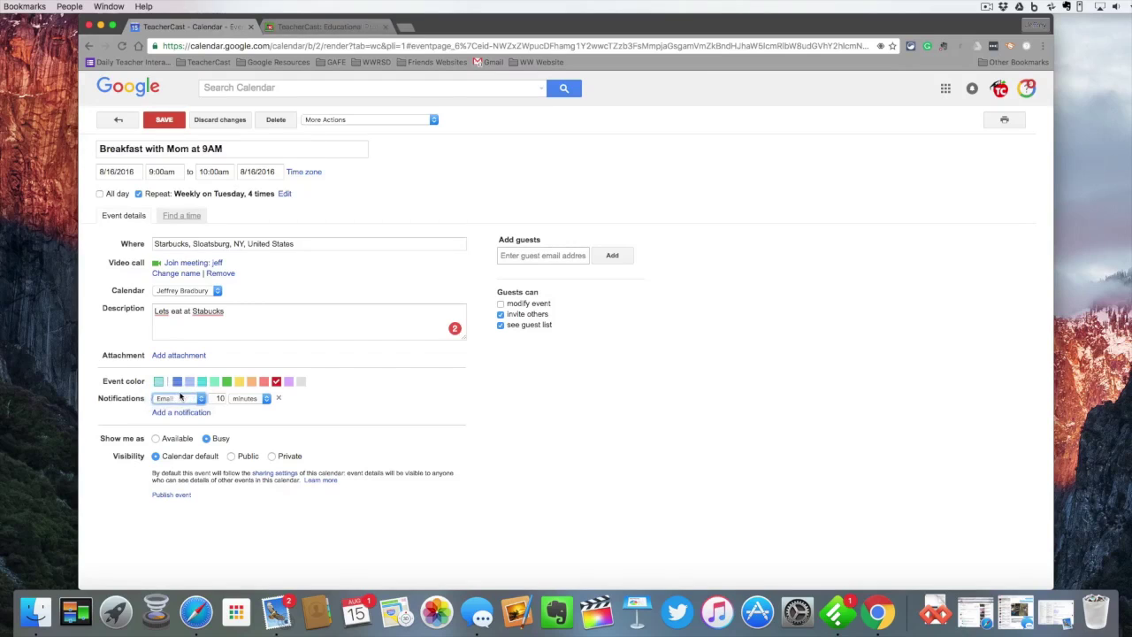
left_click(181, 399)
left_click(181, 408)
left_click(243, 399)
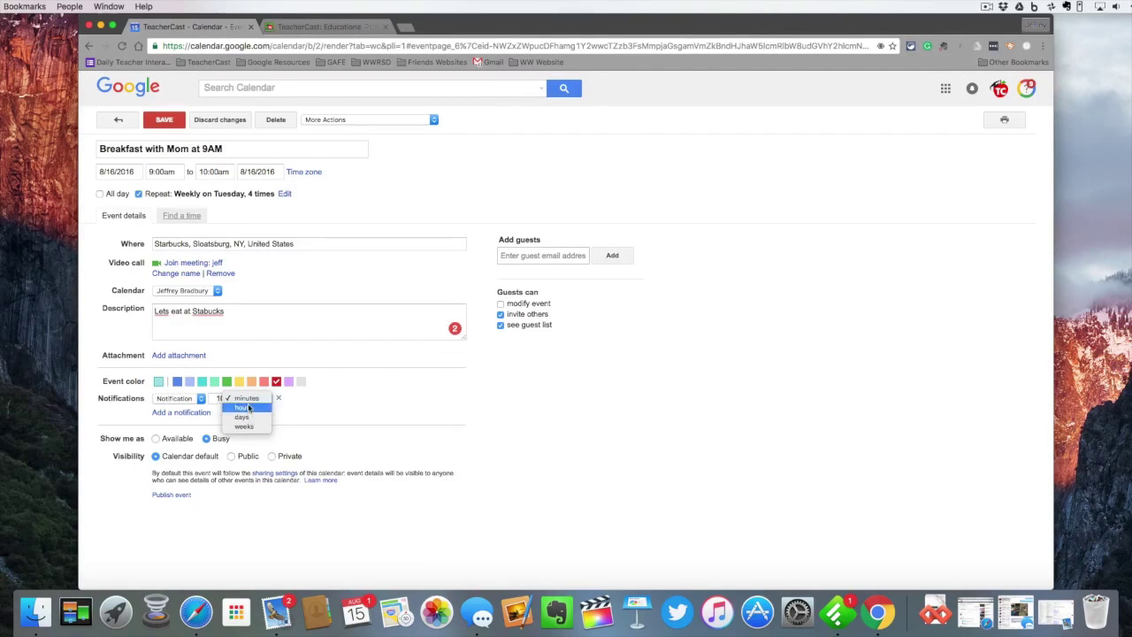
left_click(252, 398)
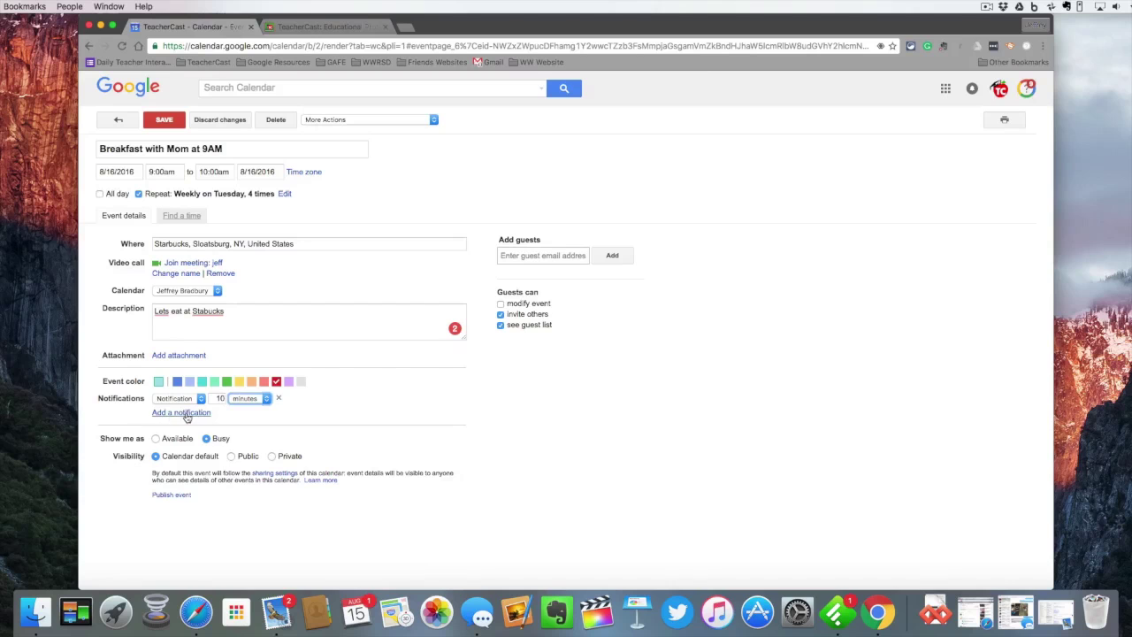
left_click(182, 413)
left_click(183, 413)
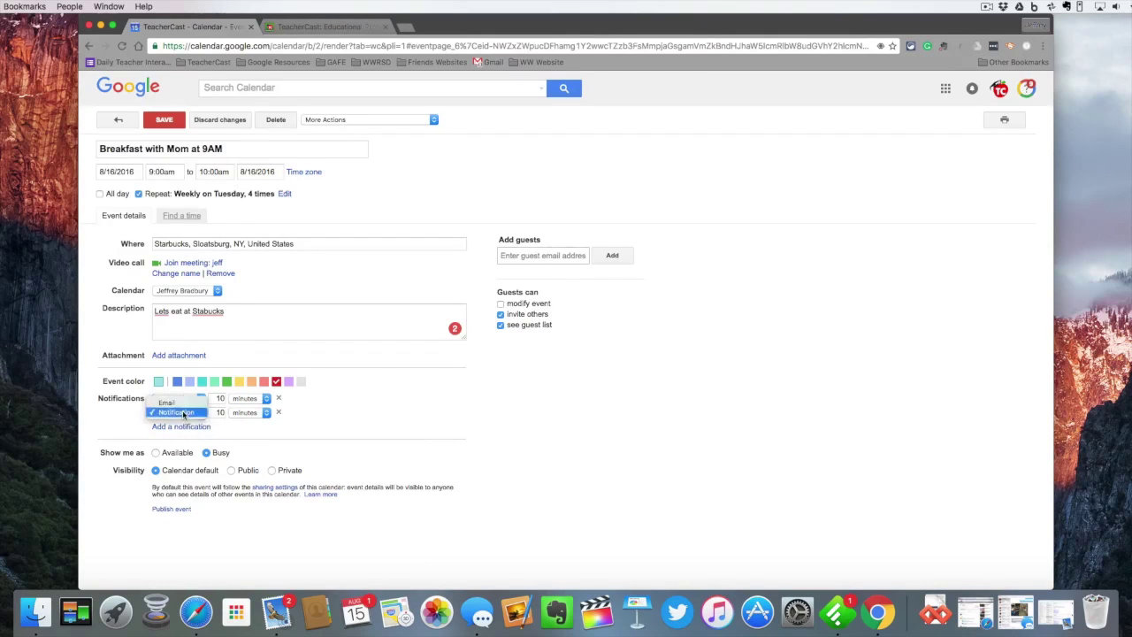
left_click(227, 414)
type("40")
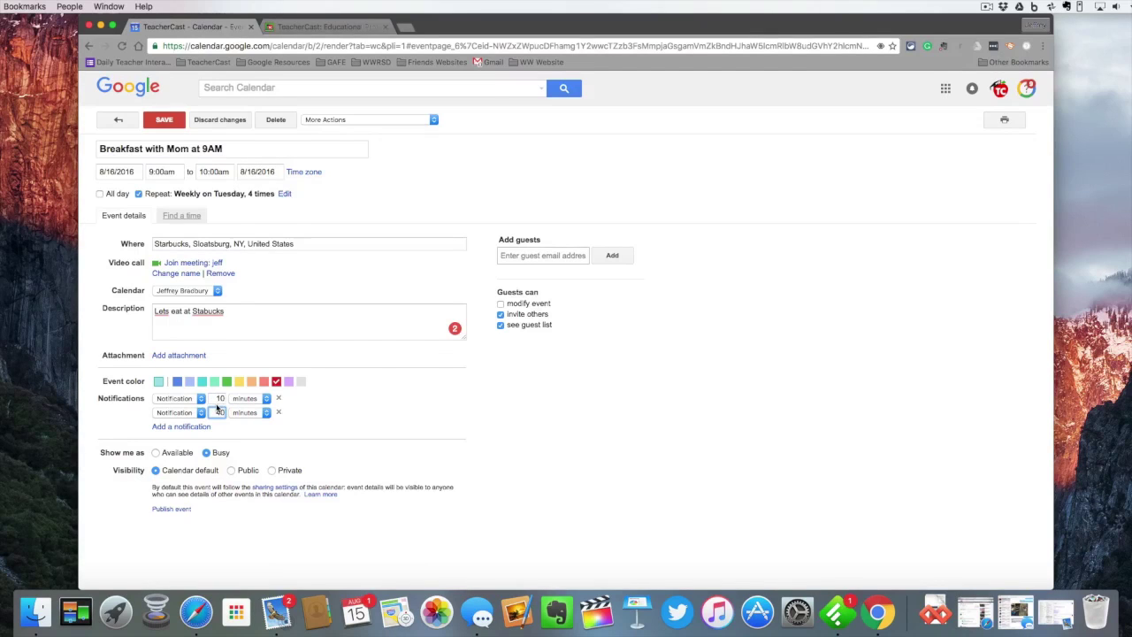
left_click(183, 455)
Keep the time shown as busy and set the event visibility to Public.
left_click(208, 454)
left_click(272, 470)
left_click(203, 471)
left_click(232, 470)
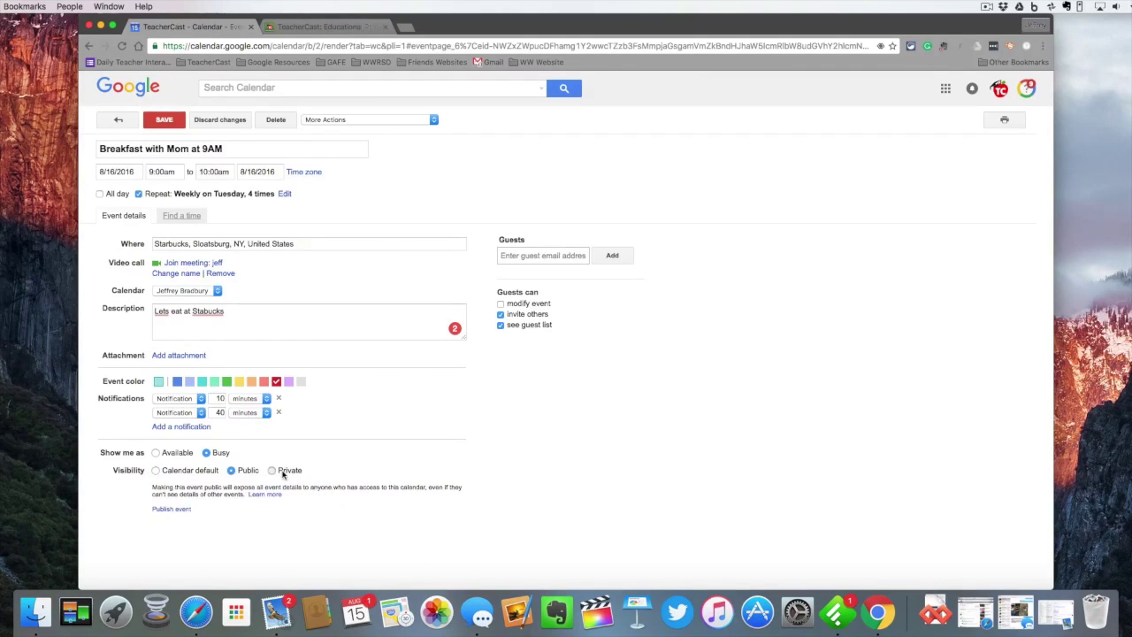
left_click(274, 471)
left_click(241, 472)
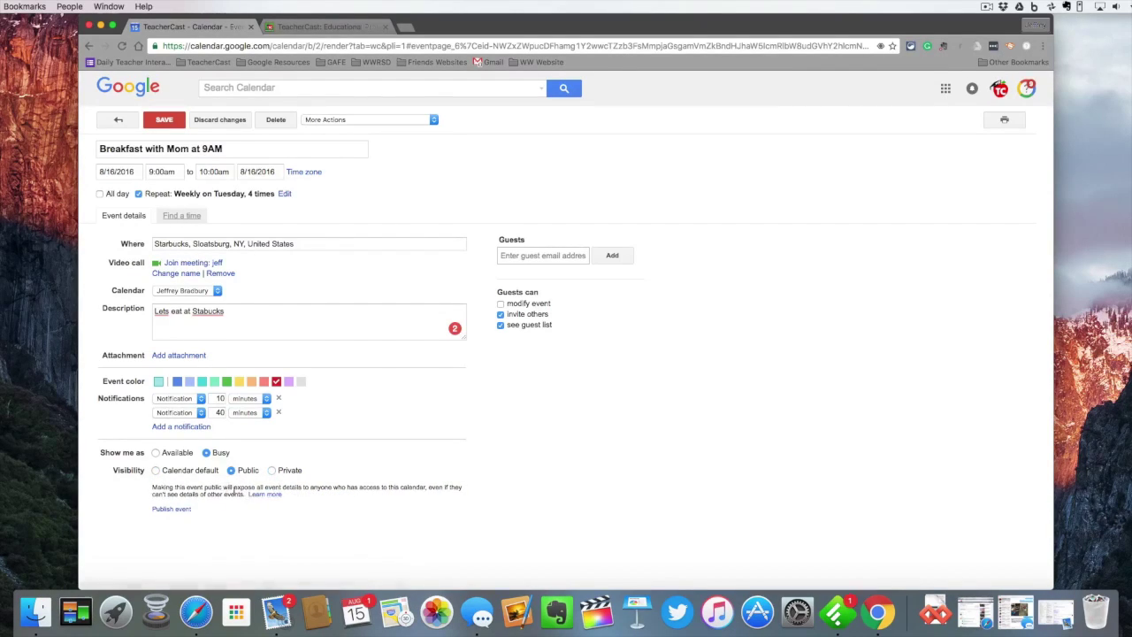
Add 'mom' as a guest on the event.
left_click(522, 253)
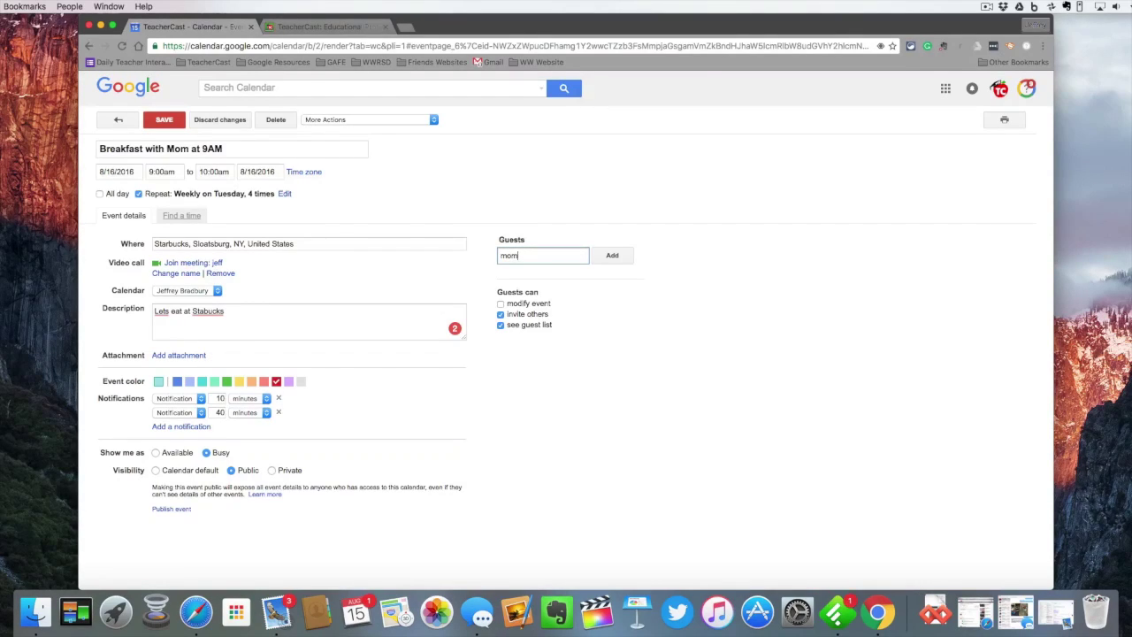
double_click(539, 251)
left_click(618, 262)
Try Duplicate Event, dismiss the unsaved-changes warning, and save the breakfast event.
left_click(349, 122)
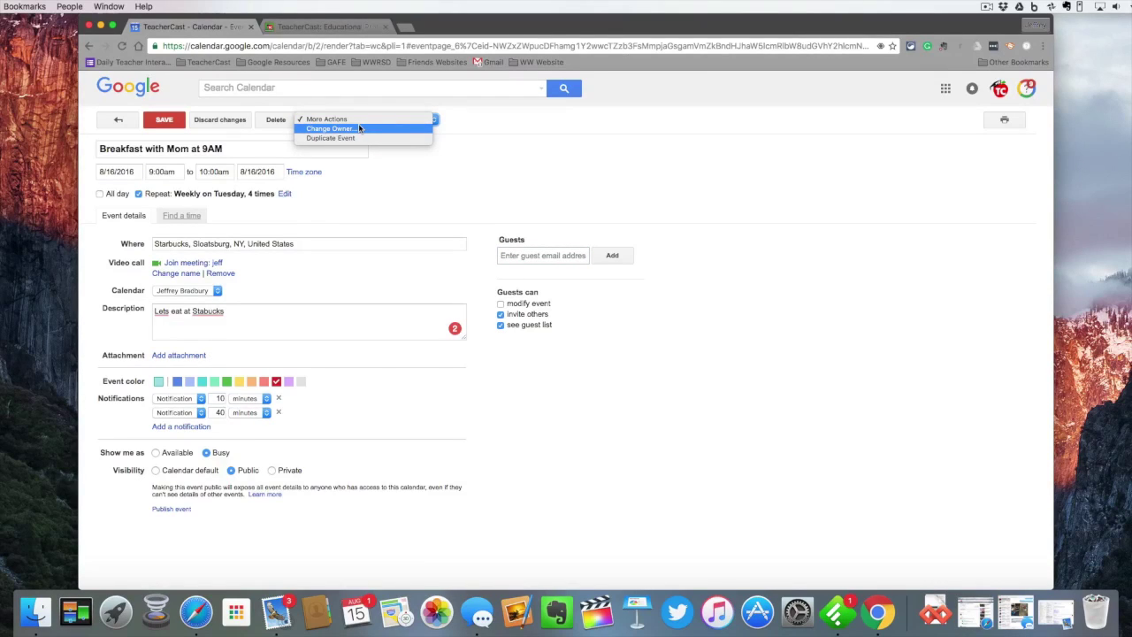
left_click(359, 139)
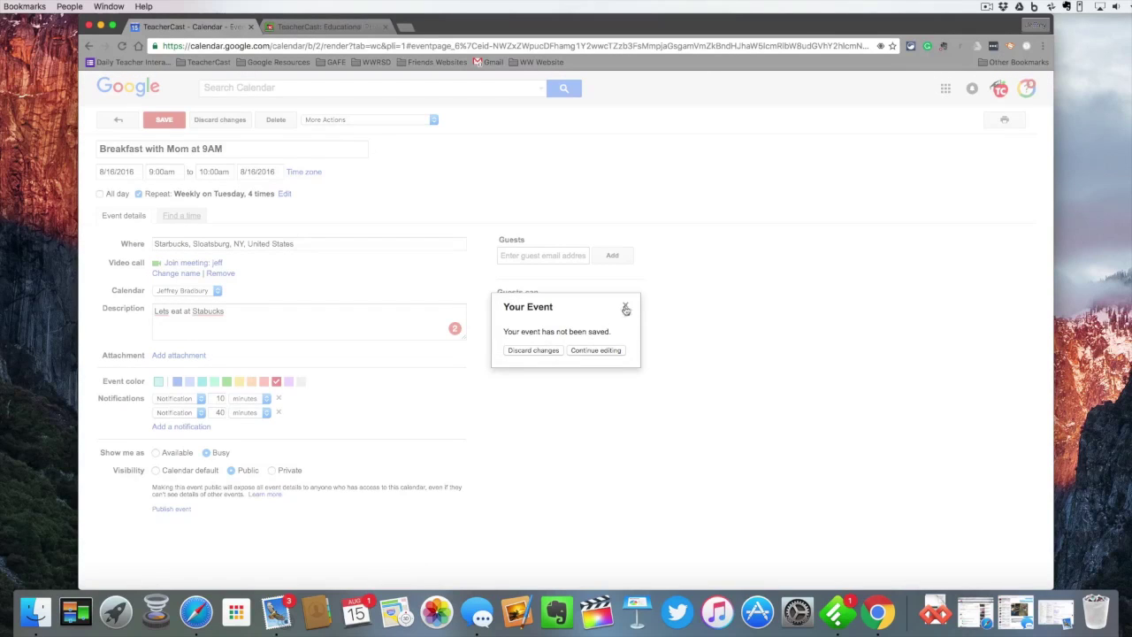
left_click(625, 305)
left_click(160, 121)
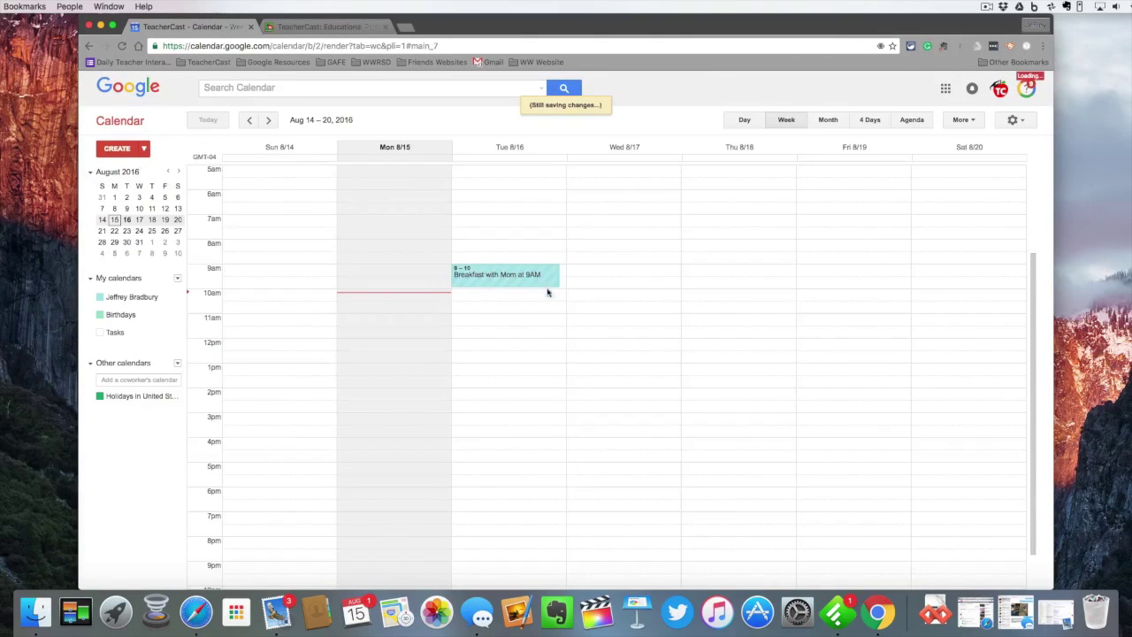
Duplicate the saved event, save the copy, and drag it later on Tuesday.
left_click(498, 281)
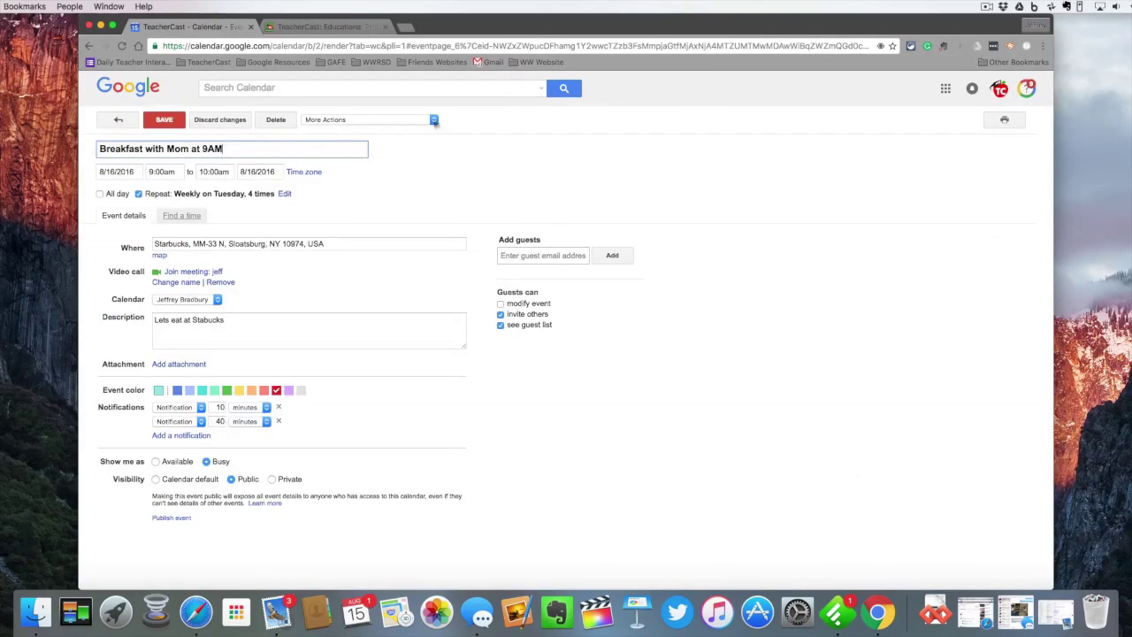
left_click(434, 121)
left_click(405, 140)
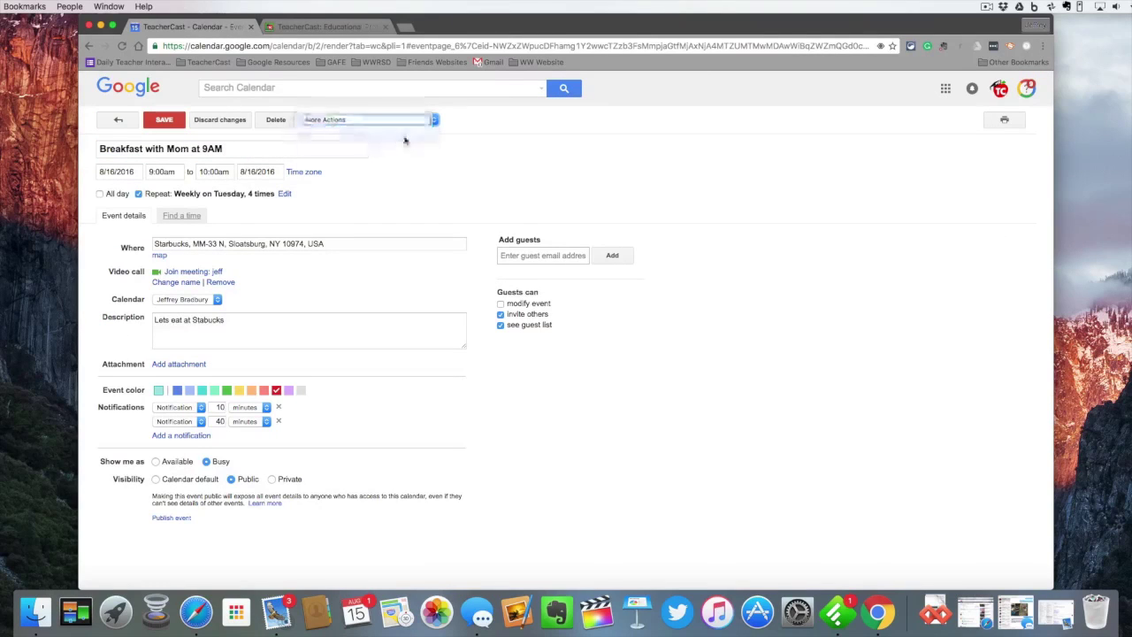
left_click(166, 121)
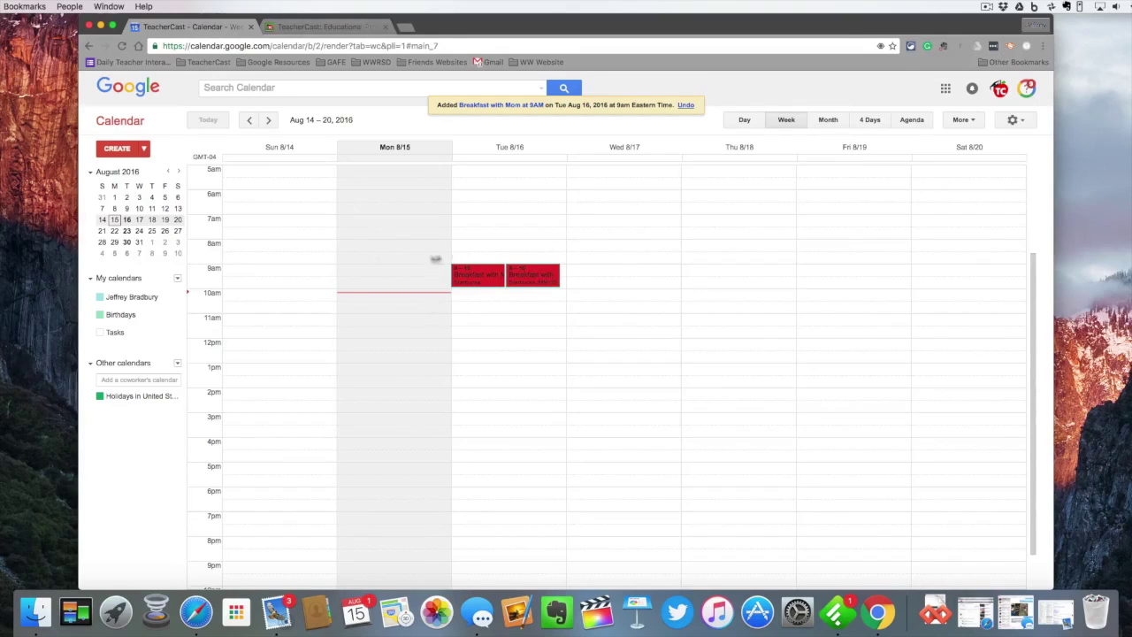
left_click_drag(533, 273, 525, 330)
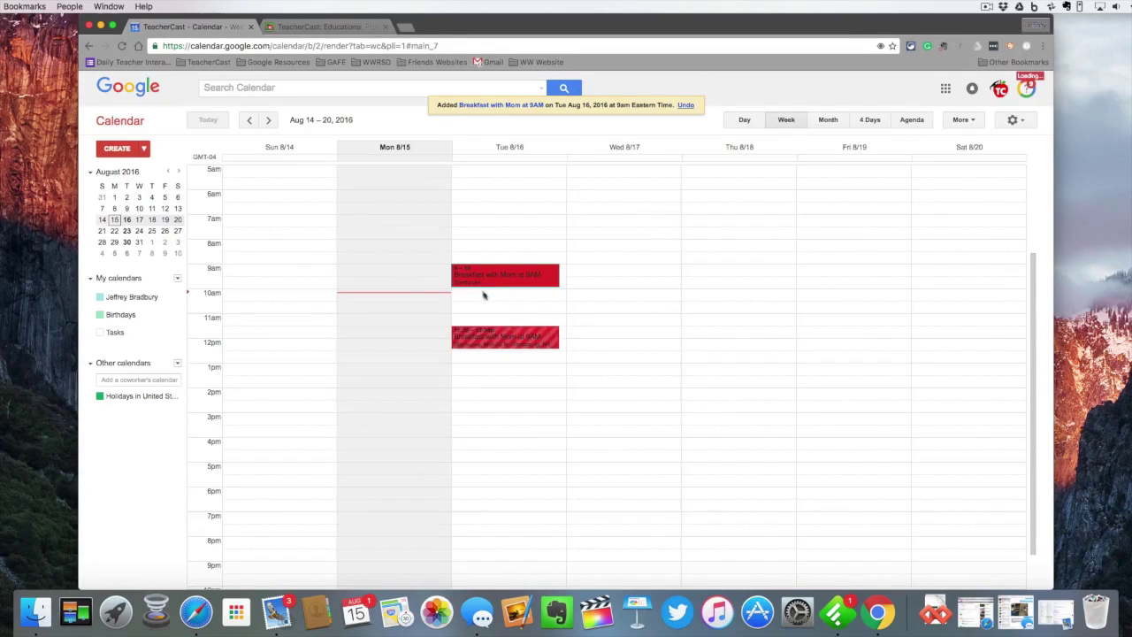
Drag the 9am breakfast event to Wednesday, check Month view, then return to the week.
left_click_drag(482, 278, 601, 281)
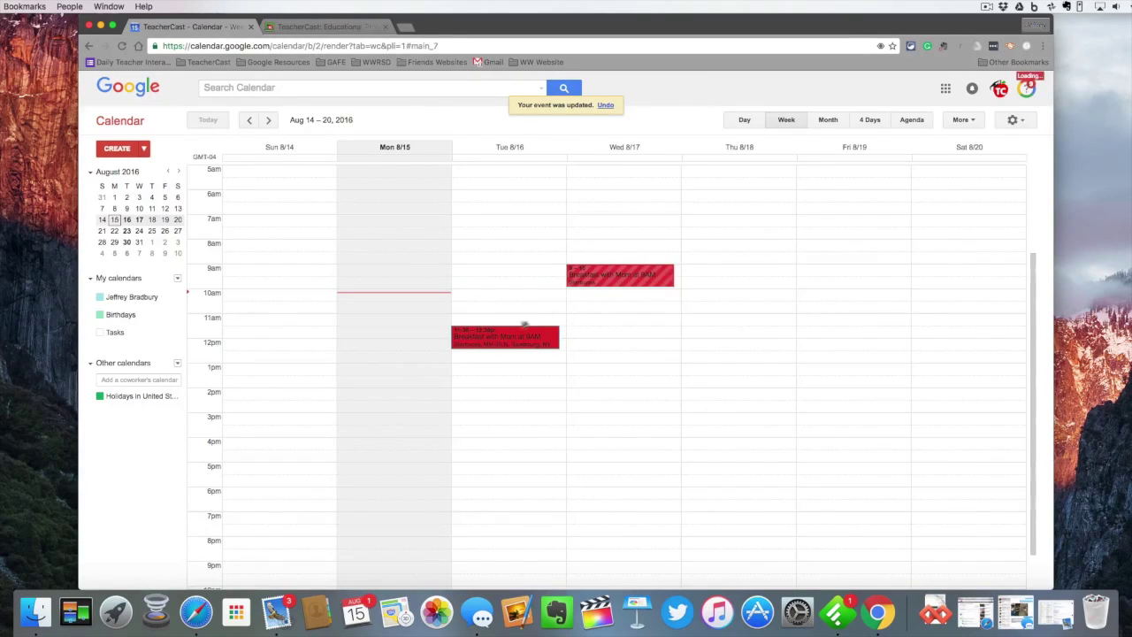
left_click(828, 121)
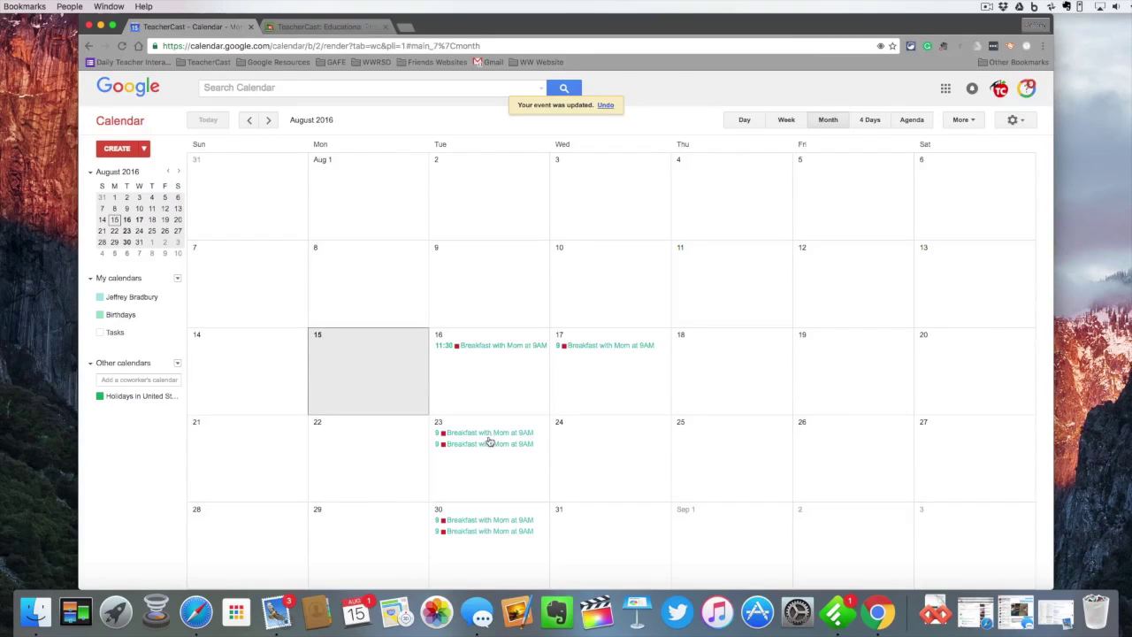
scroll(500, 509, "down", 2)
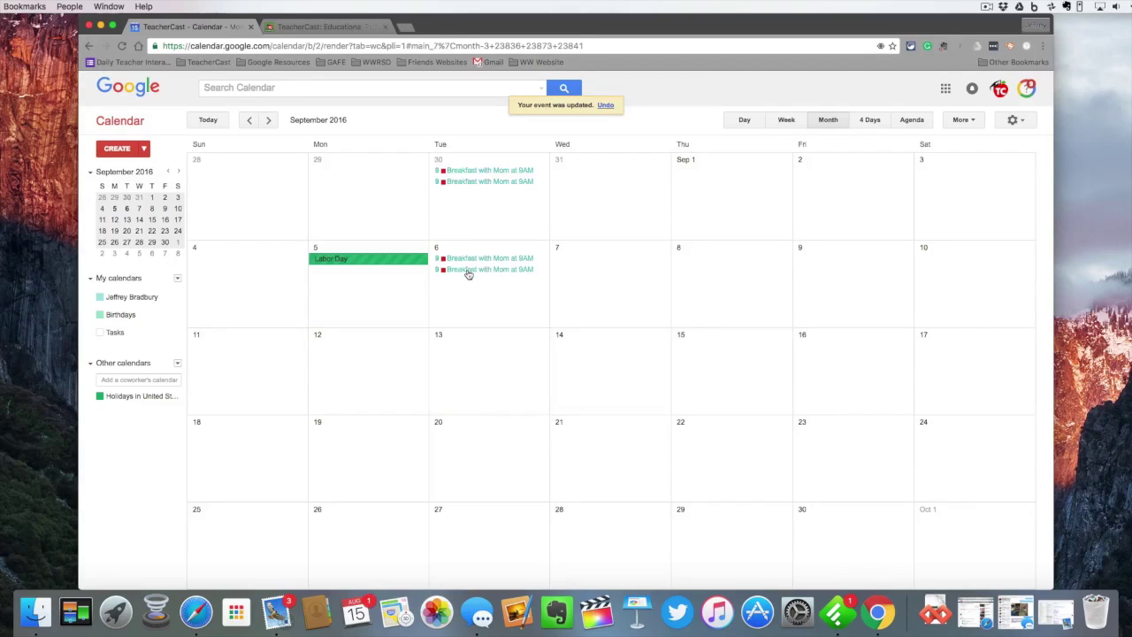
scroll(470, 269, "up", 2)
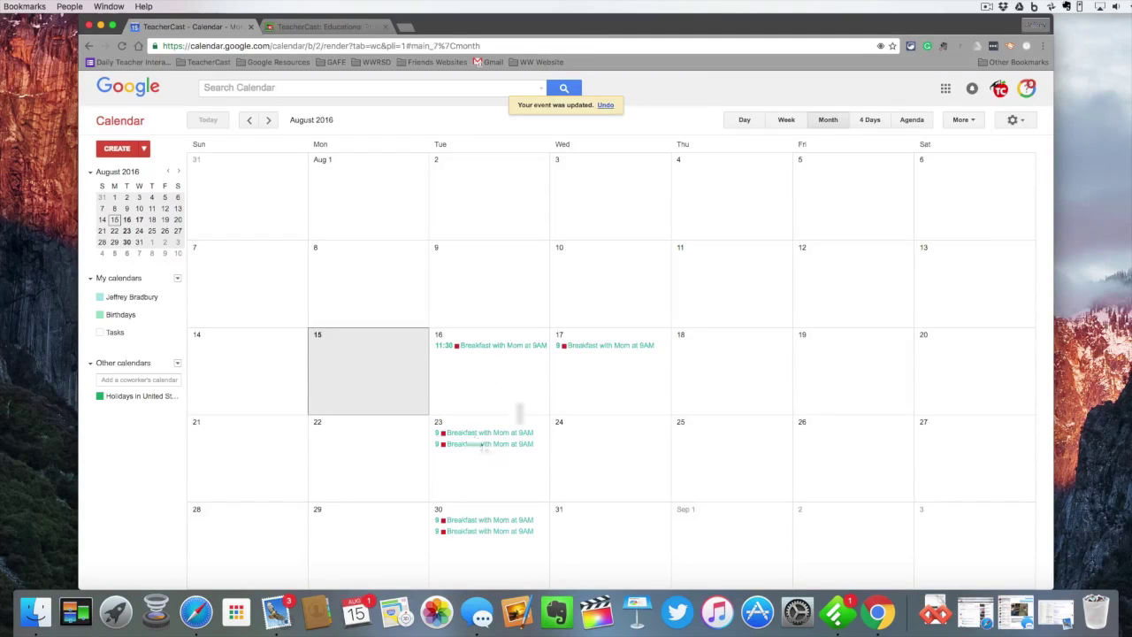
left_click(778, 121)
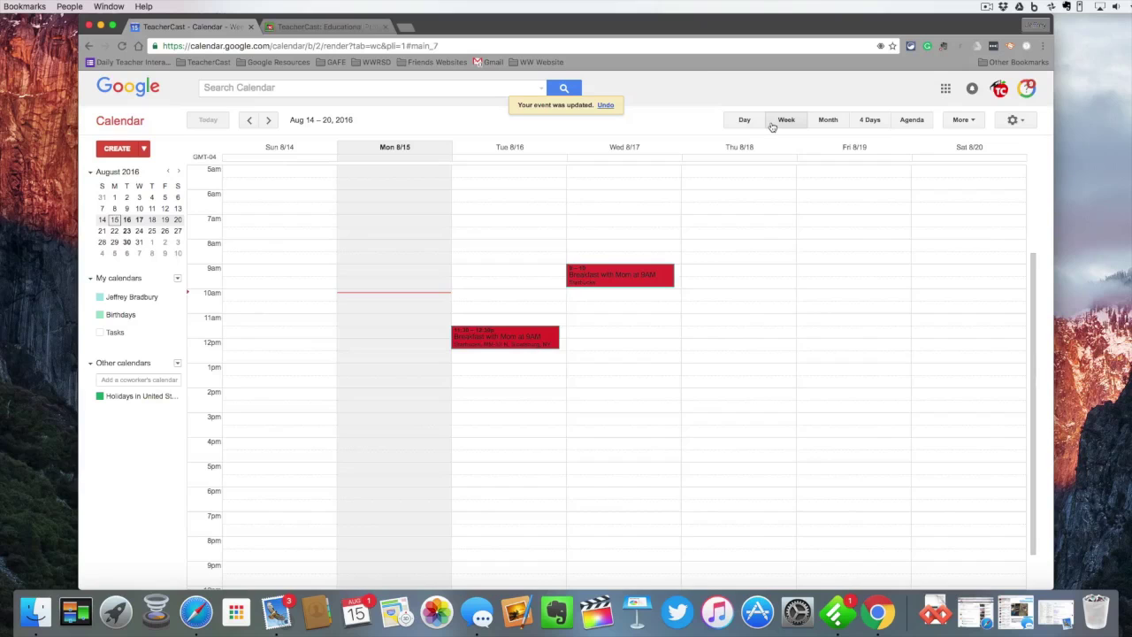
left_click(963, 122)
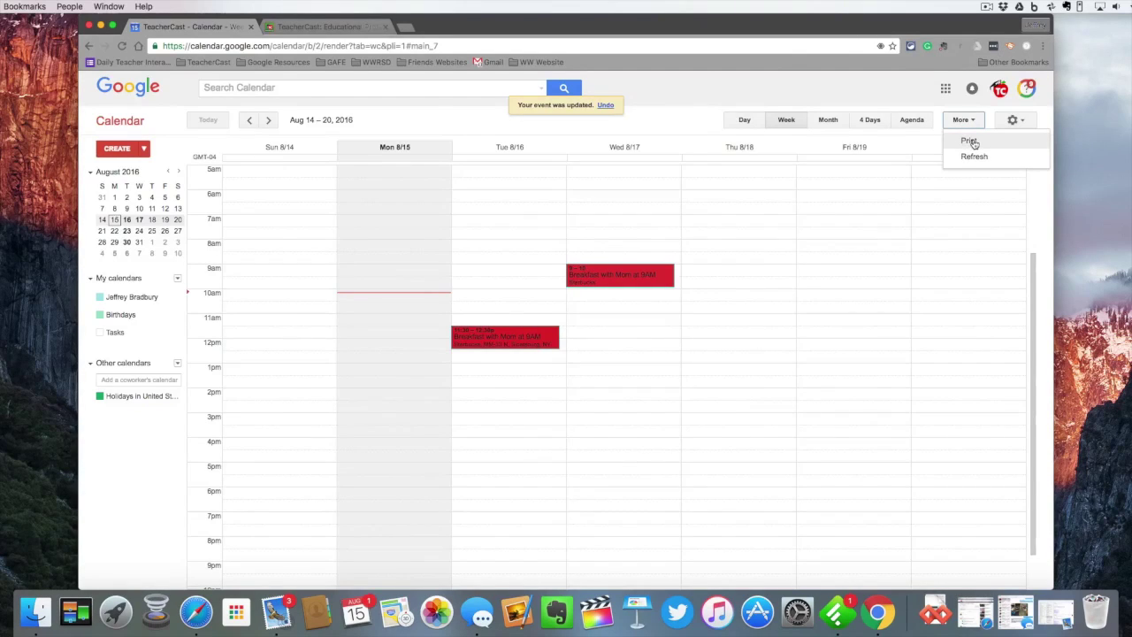
Preview the week printout with Bigger font size, then cancel without printing.
left_click(971, 144)
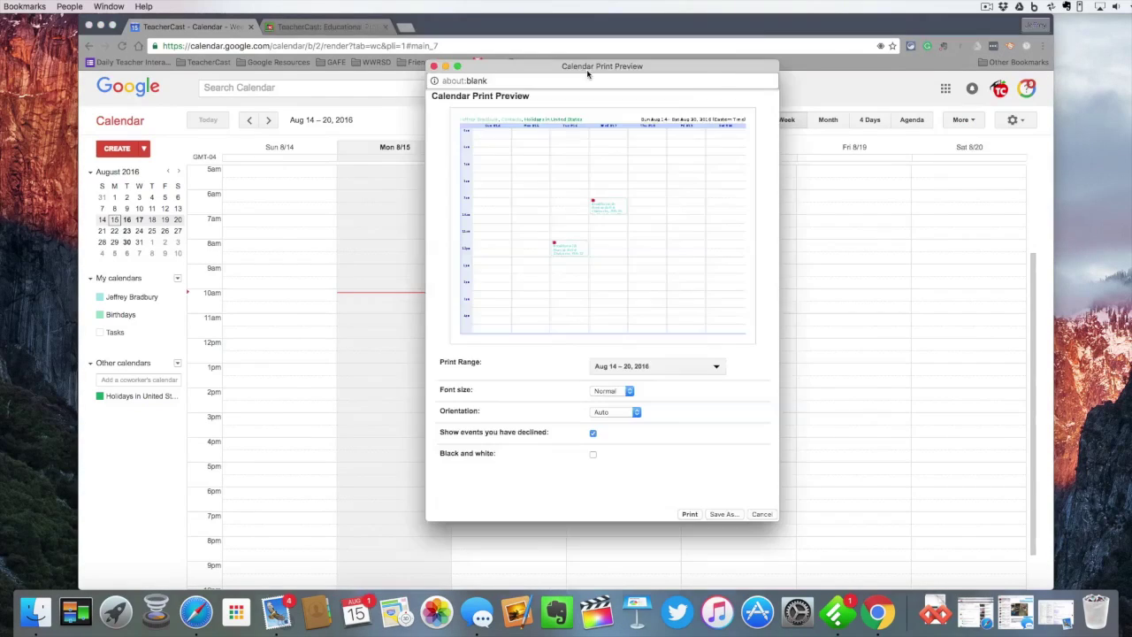
left_click(626, 370)
left_click(564, 413)
left_click(630, 391)
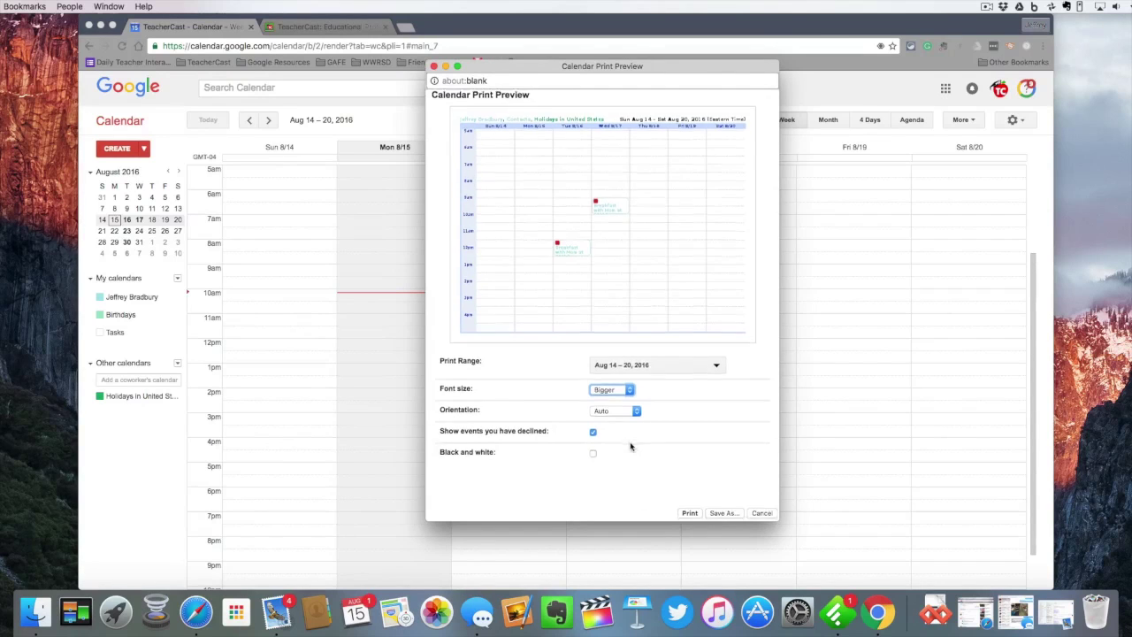
left_click(762, 514)
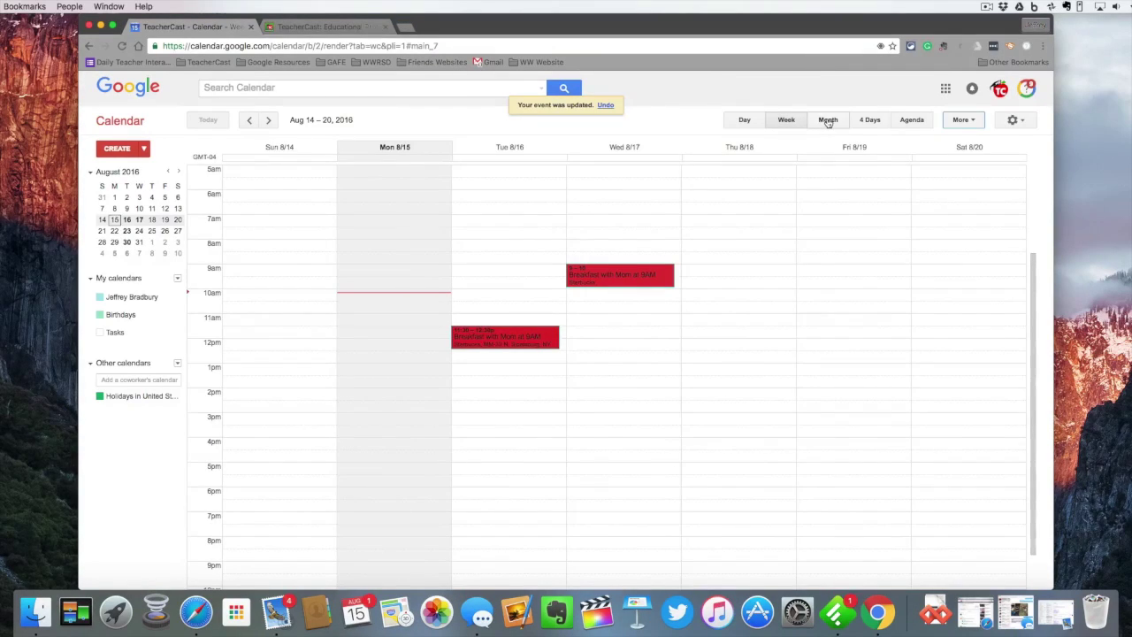
Show September 2016 in Month view and preview its printout.
left_click(828, 120)
key("n")
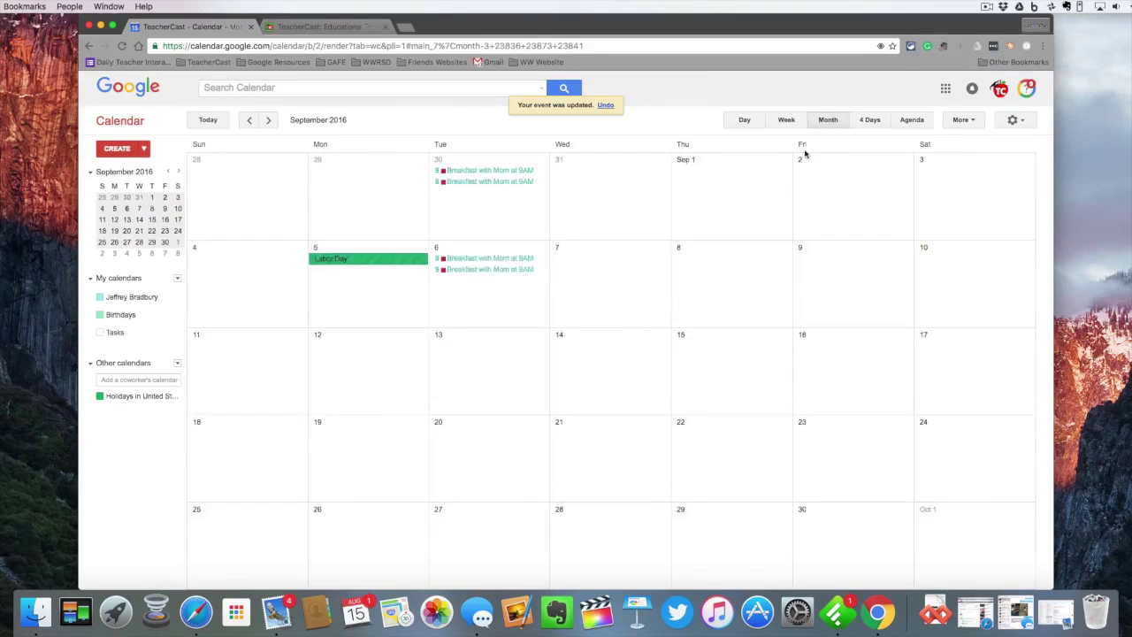
left_click(959, 121)
left_click(962, 140)
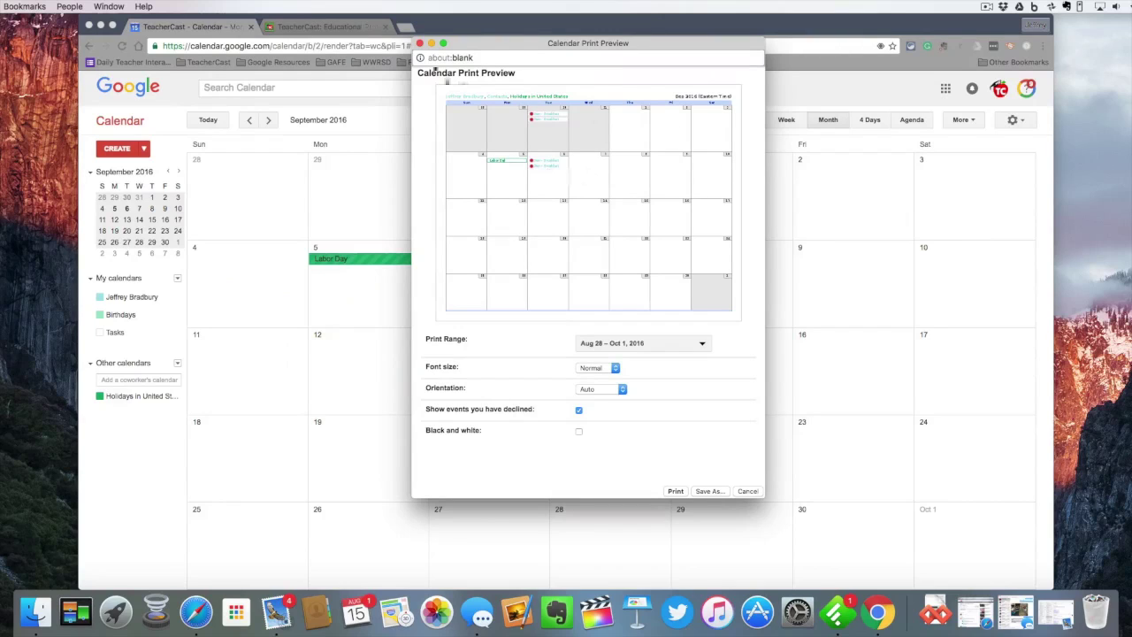
left_click(420, 44)
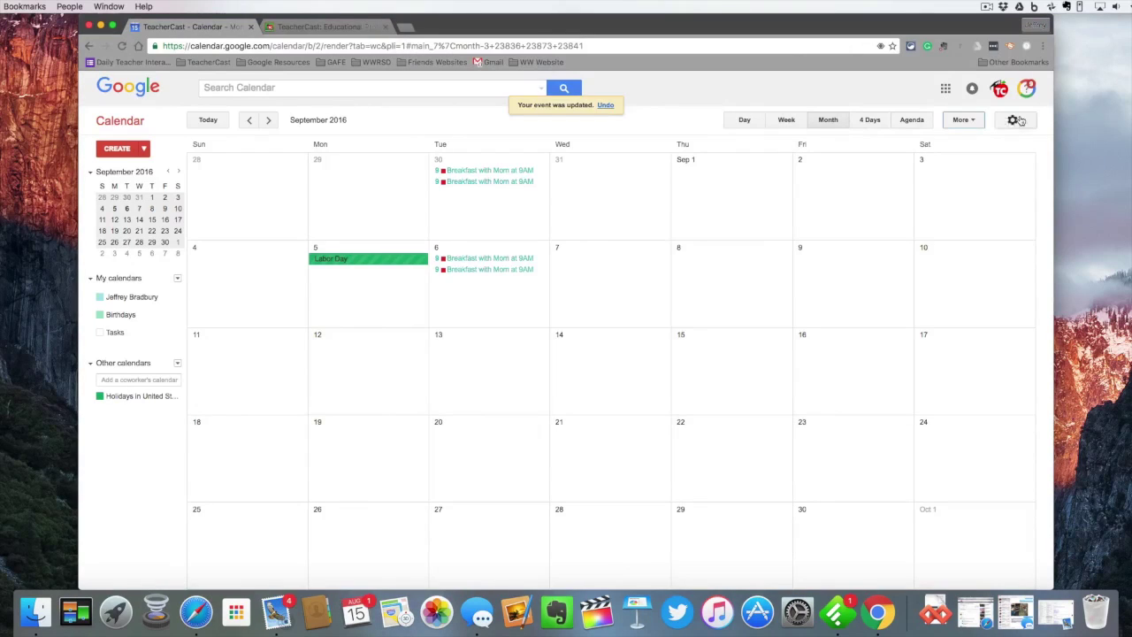
left_click(973, 126)
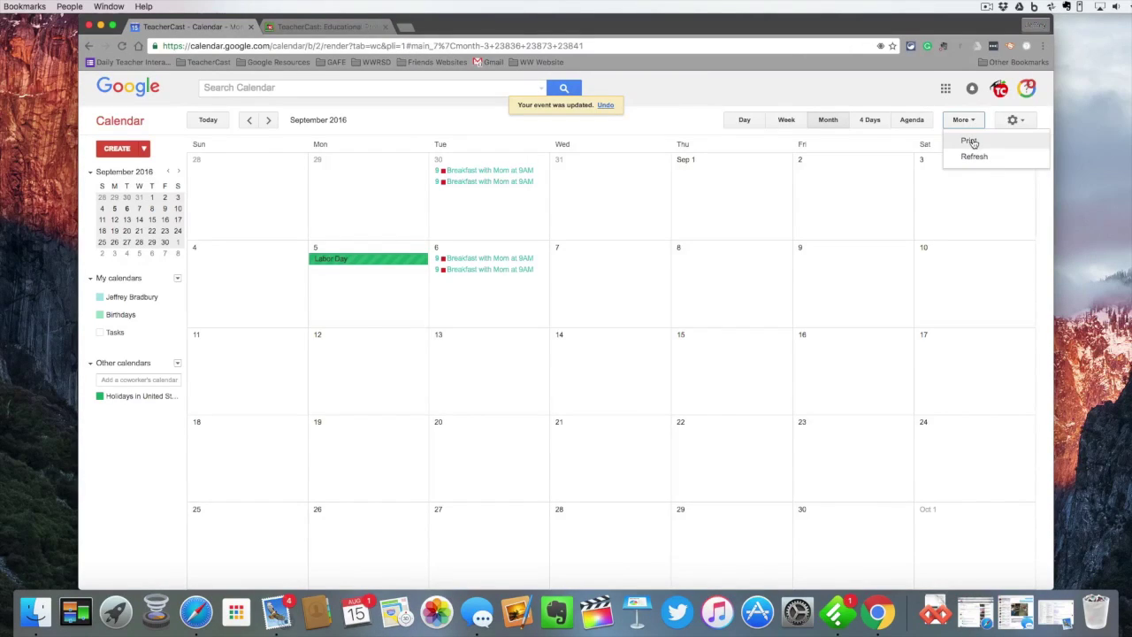
left_click(884, 109)
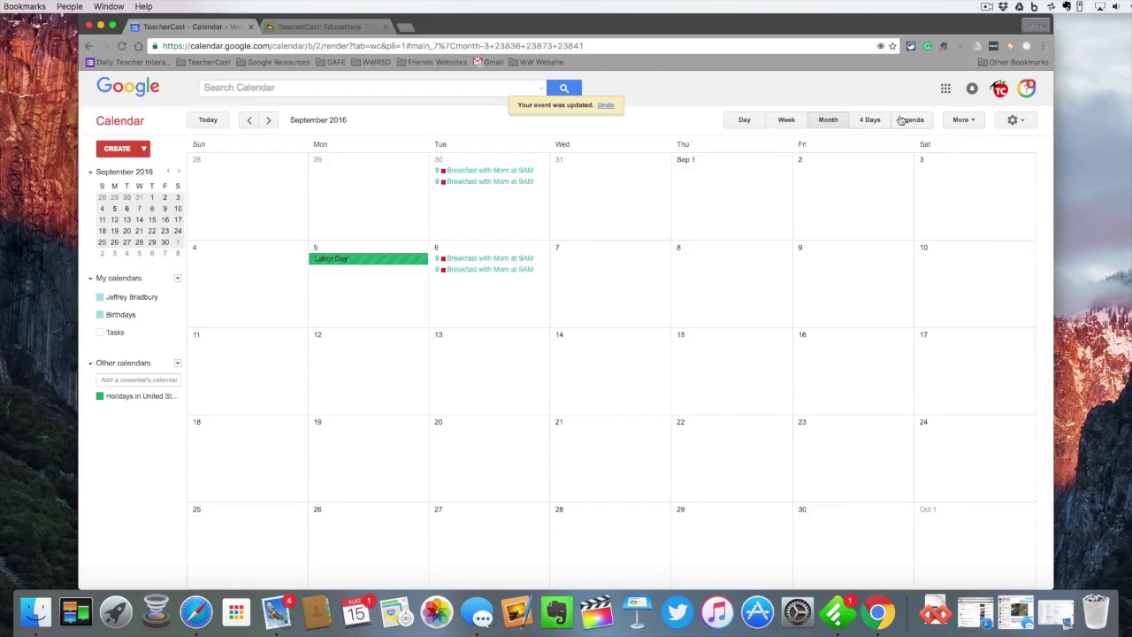
Preview the Agenda printout, then jump to today, Aug 15, 2016, and return to Month view.
left_click(900, 120)
left_click(955, 122)
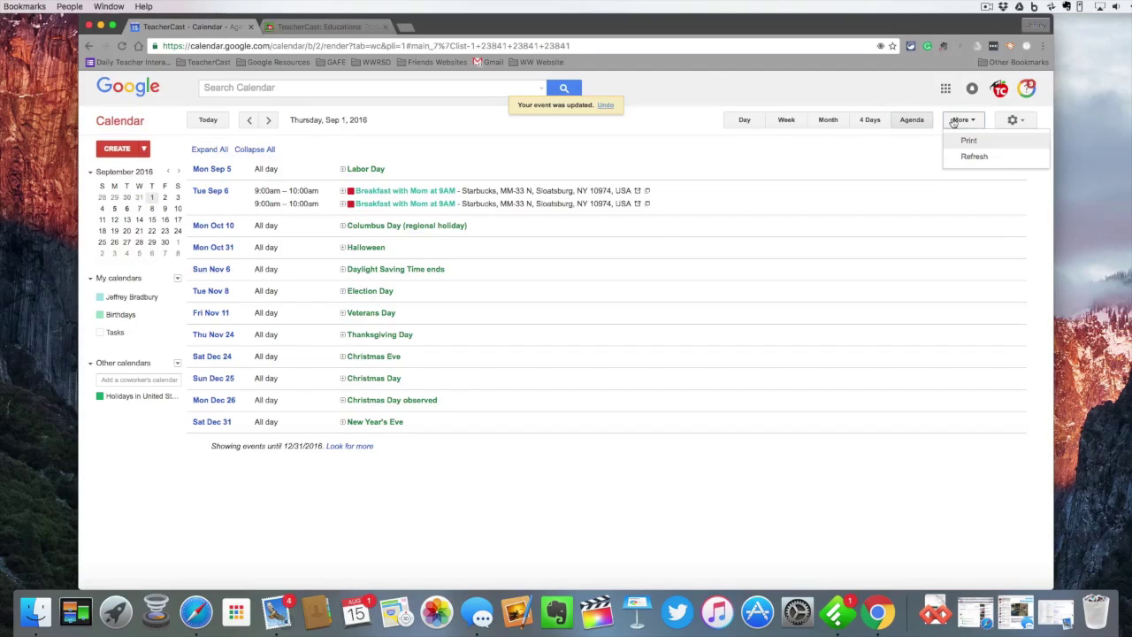
left_click(968, 142)
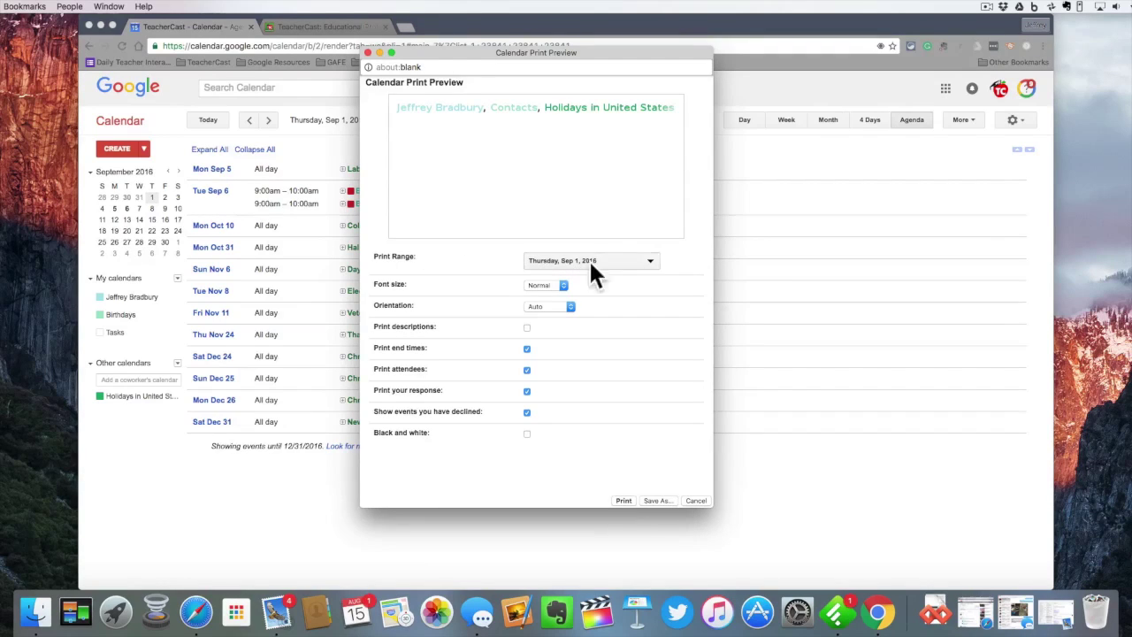
left_click(367, 53)
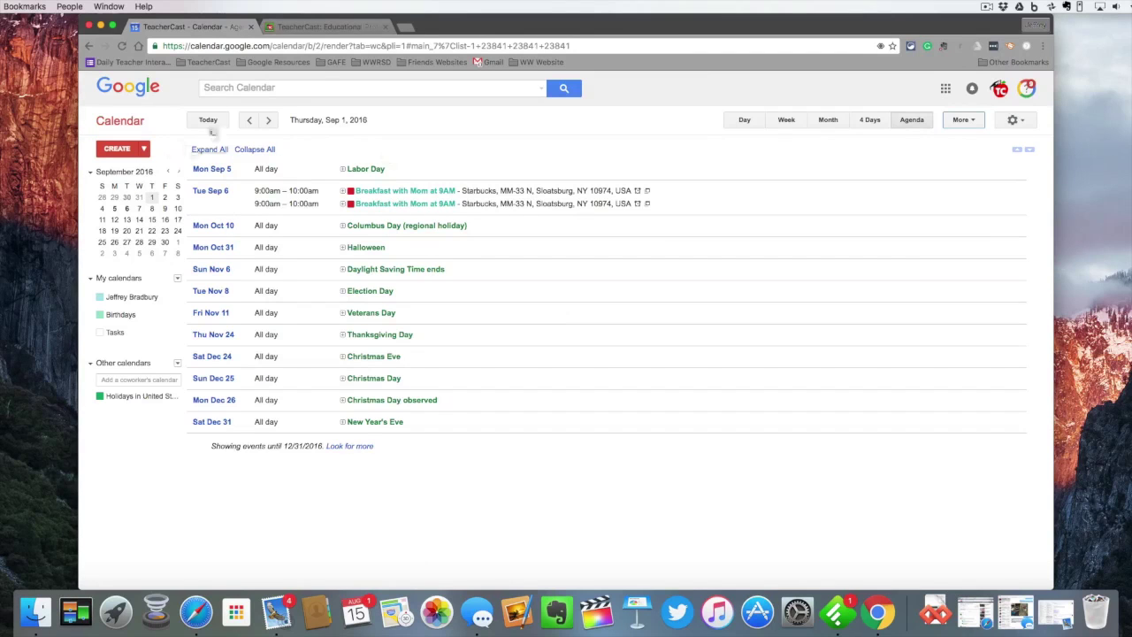
left_click(210, 122)
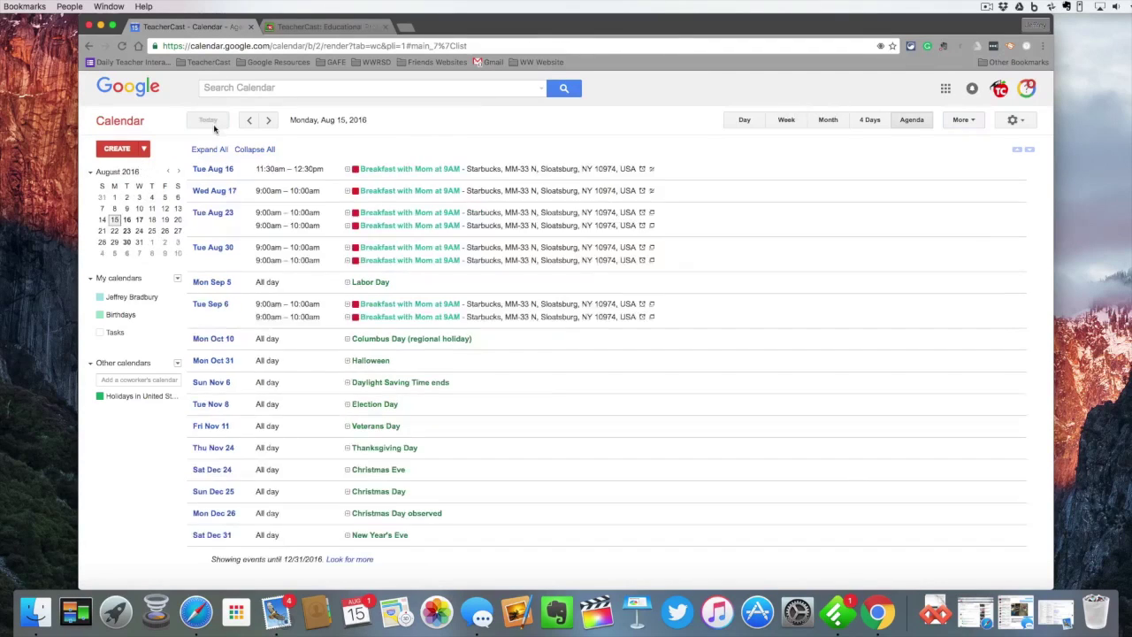
left_click(831, 120)
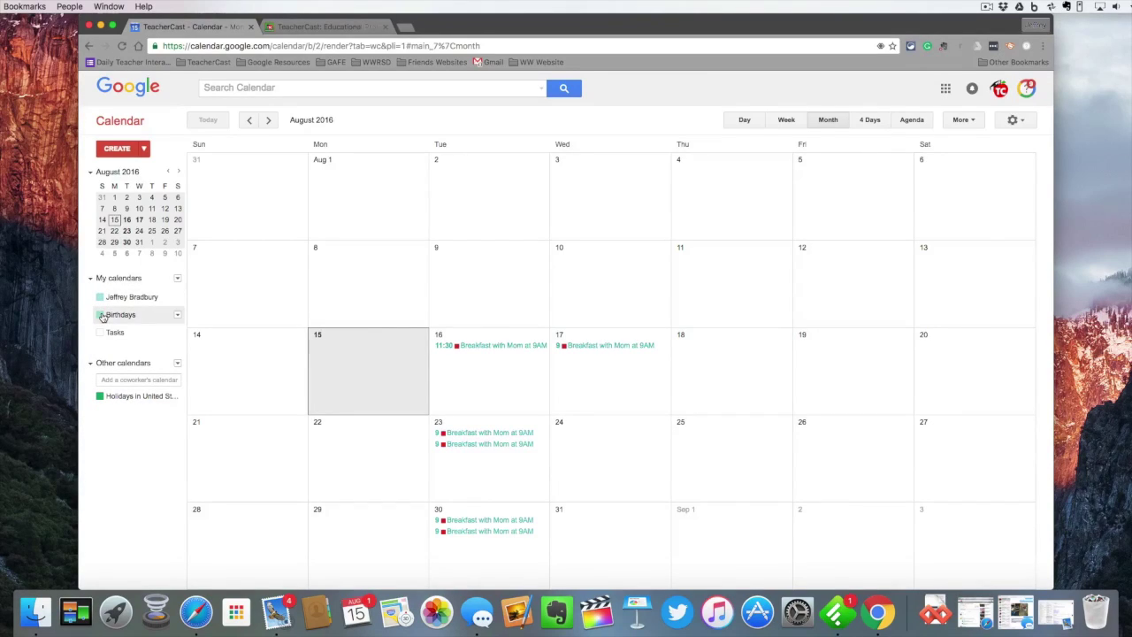
Scroll to September 2016 and uncheck Holidays in United States to remove Labor Day.
scroll(445, 369, "down", 1)
scroll(445, 368, "down", 1)
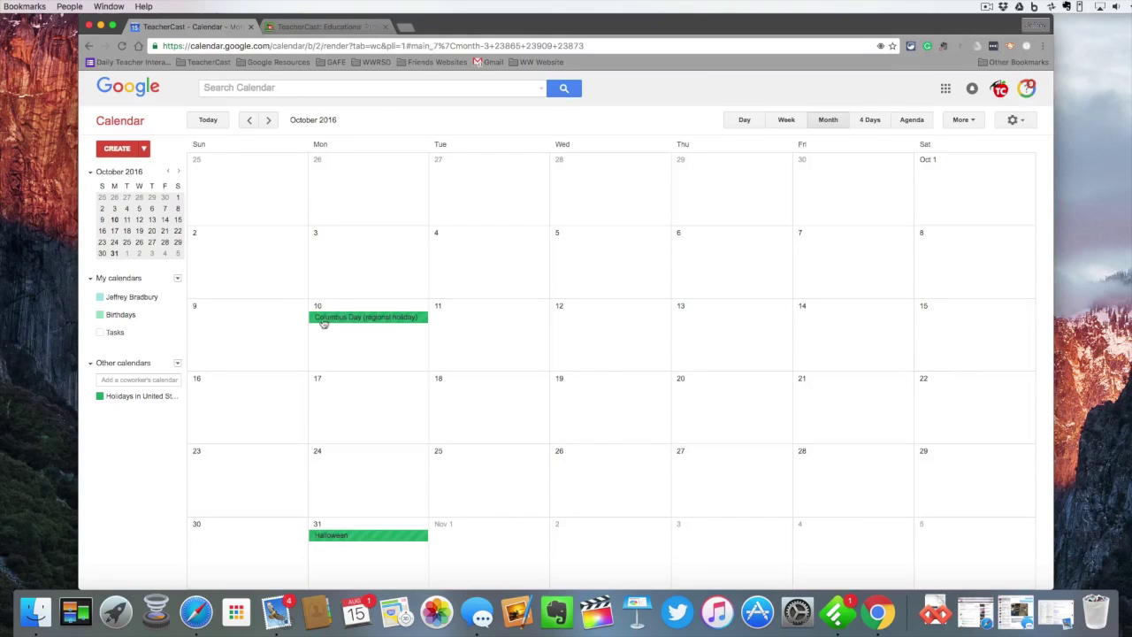
scroll(374, 332, "up", 1)
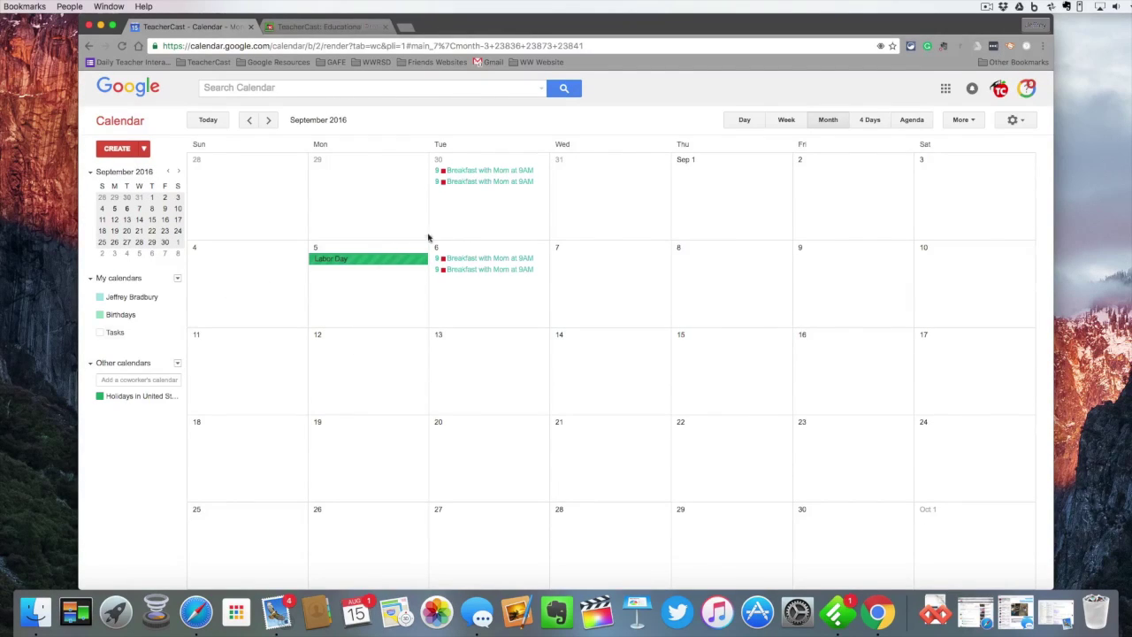
mouse_move(137, 397)
left_click(103, 397)
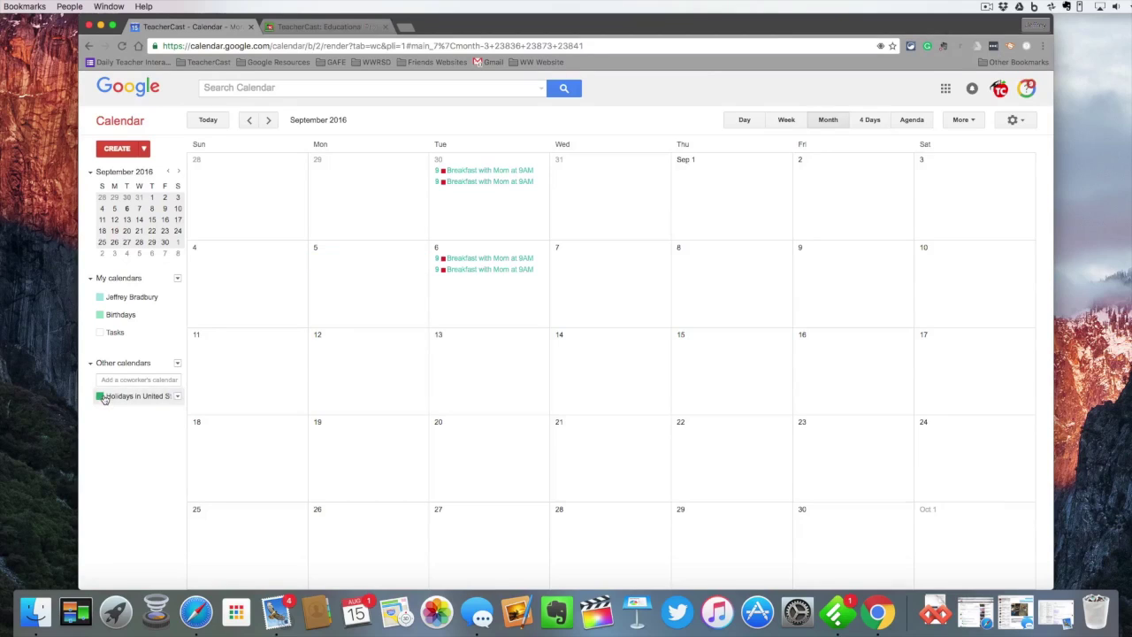
Toggle Holidays in United States off and on, leaving Labor Day visible on Sep 5.
left_click(101, 397)
left_click(101, 397)
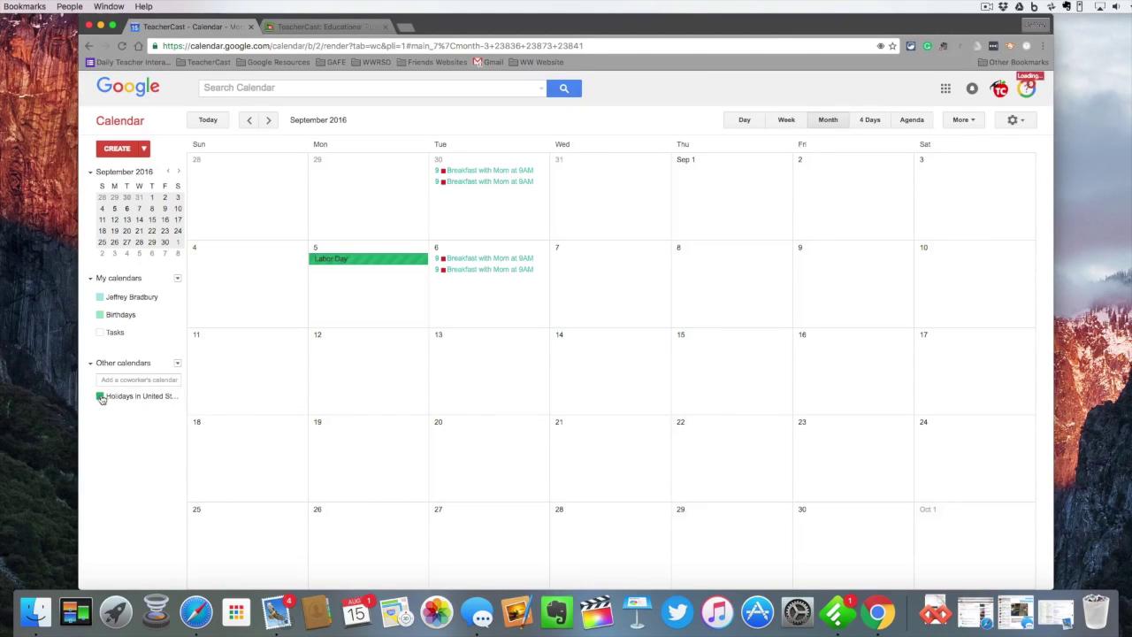
left_click(100, 396)
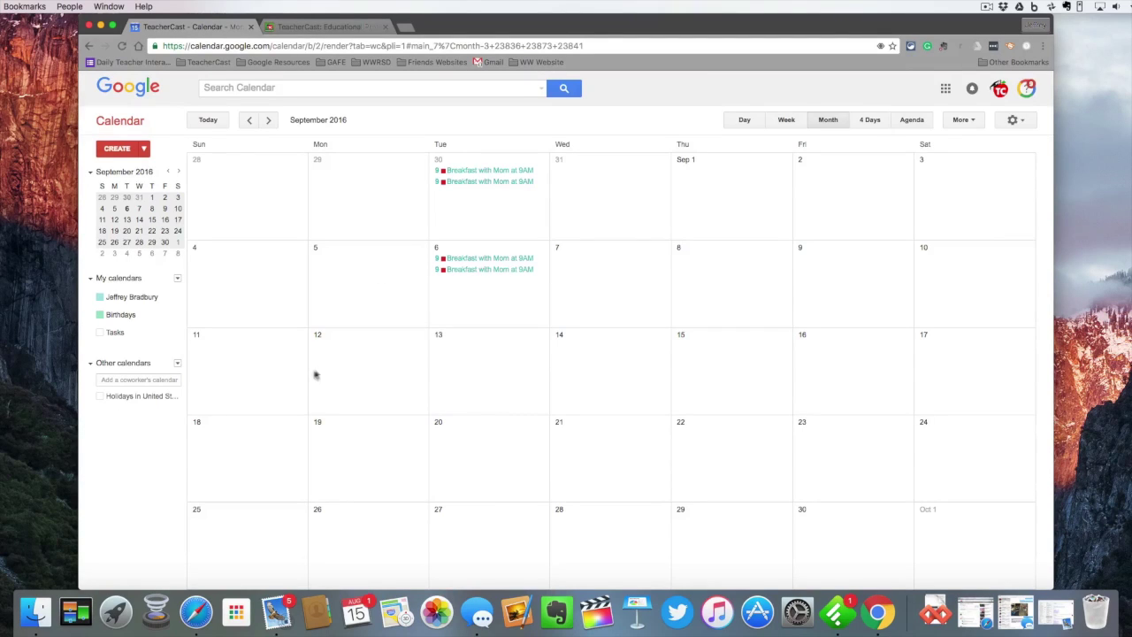
left_click(144, 400)
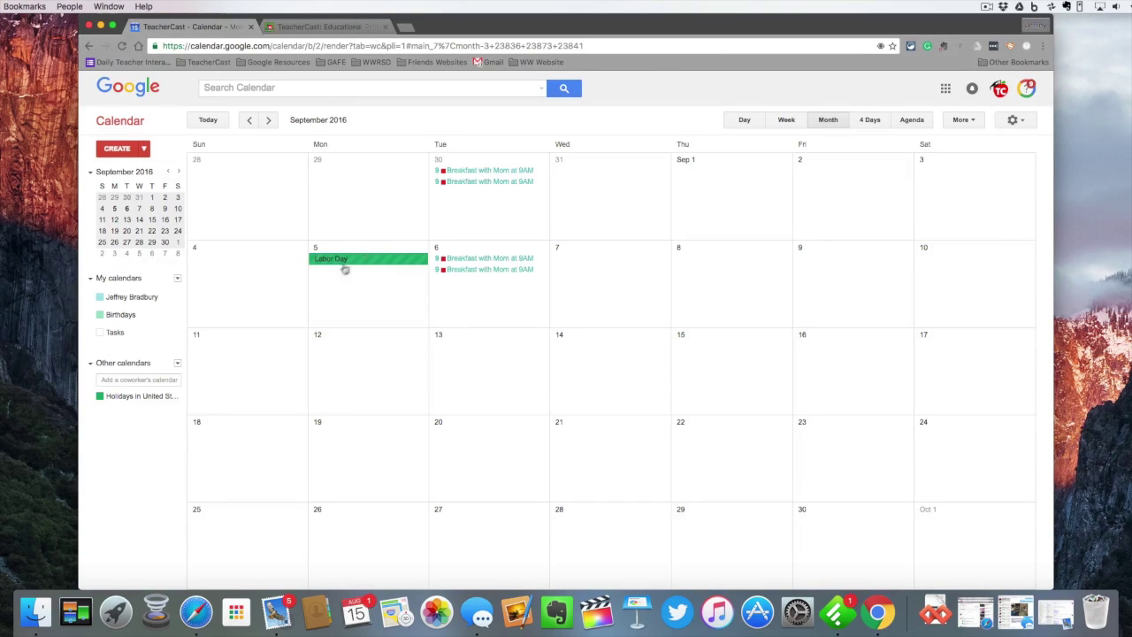
Toggle the personal calendar off and on, leaving the Breakfast with Mom events shown.
left_click(99, 297)
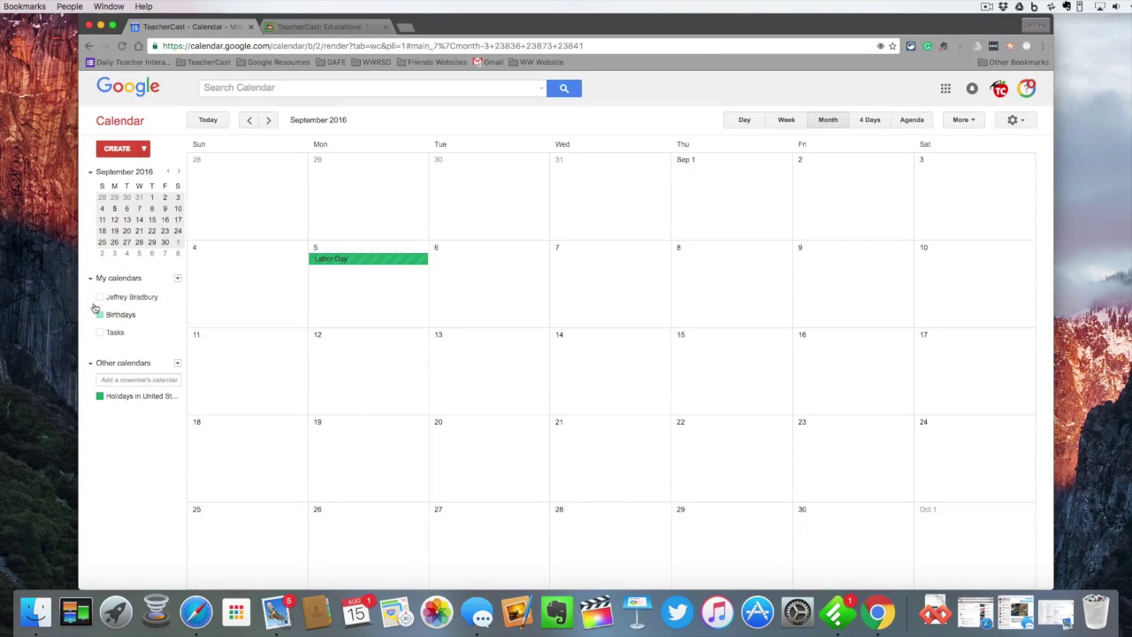
left_click(99, 297)
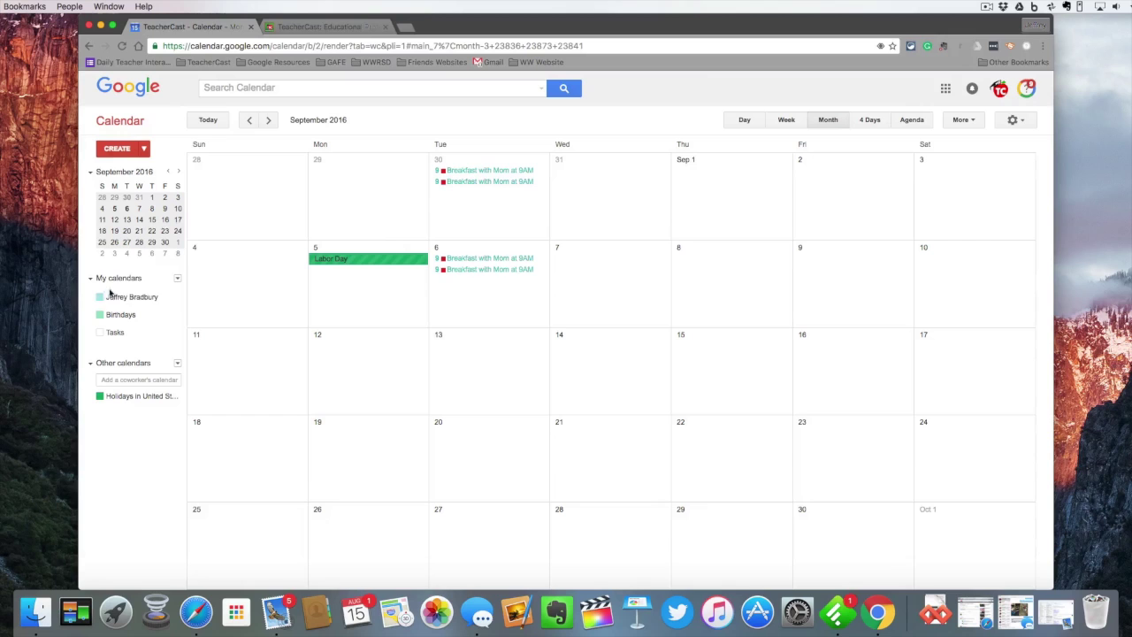
left_click(101, 298)
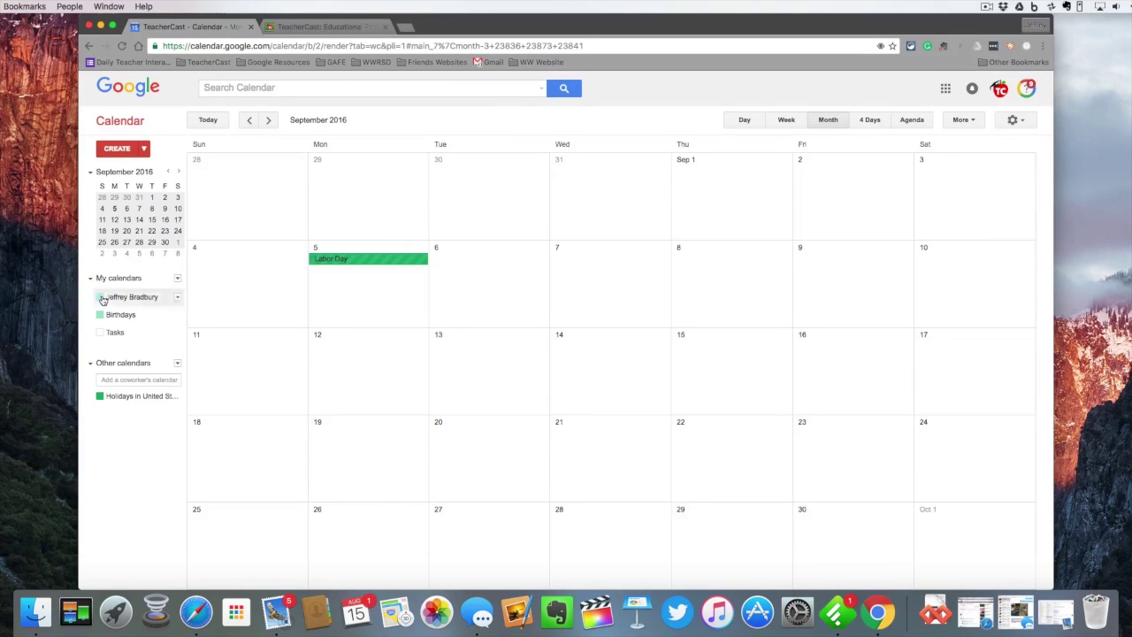
left_click(100, 298)
left_click(100, 298)
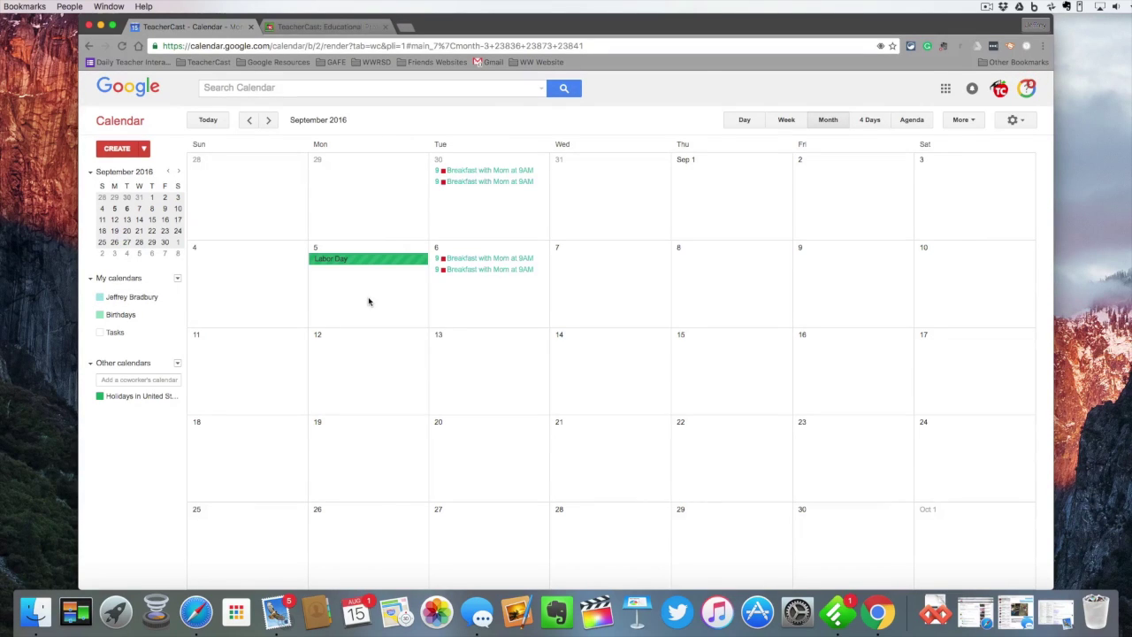